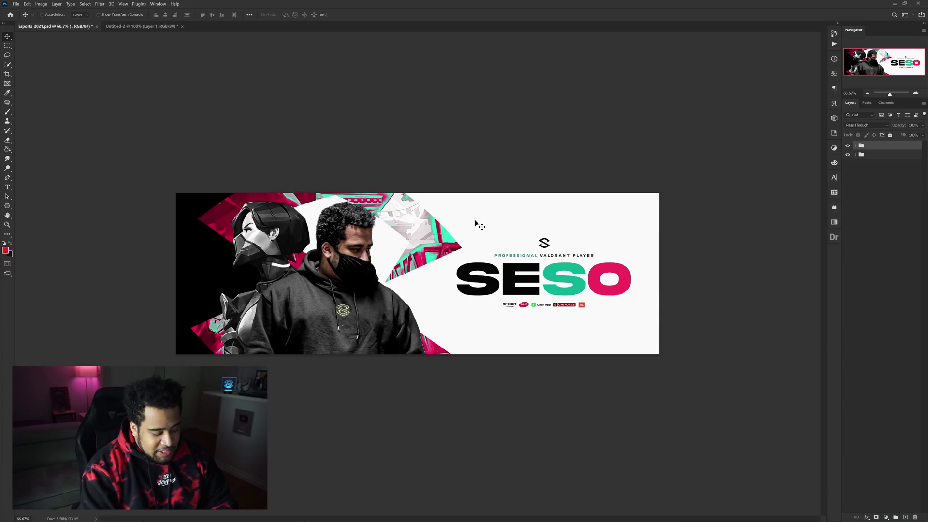
Mark the two figures and the SESO text block on the banner with red annotation circles
key(Print)
drag(110, 161, 738, 409)
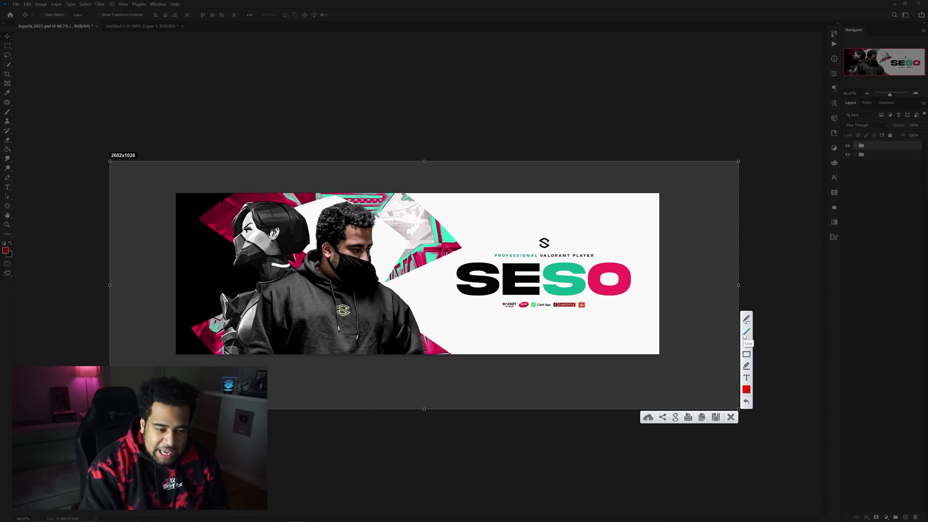
mouse_move(214, 185)
mouse_down()
mouse_move(206, 258)
mouse_move(221, 365)
mouse_move(433, 320)
mouse_move(425, 208)
mouse_move(248, 180)
mouse_move(217, 188)
mouse_move(232, 343)
mouse_move(297, 367)
mouse_move(301, 237)
mouse_move(295, 374)
mouse_move(407, 350)
mouse_move(343, 206)
mouse_move(316, 205)
mouse_up()
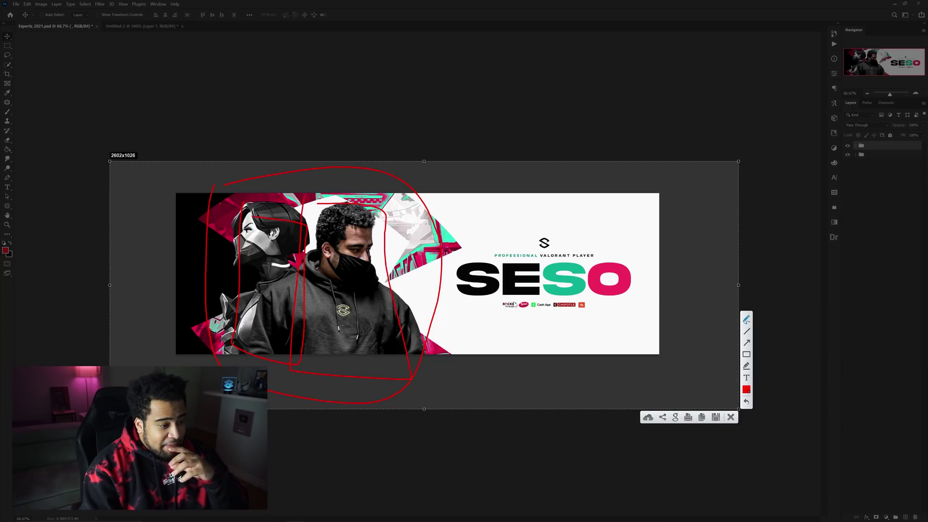
mouse_move(457, 237)
mouse_down()
mouse_move(641, 311)
mouse_move(459, 236)
mouse_move(594, 220)
mouse_up()
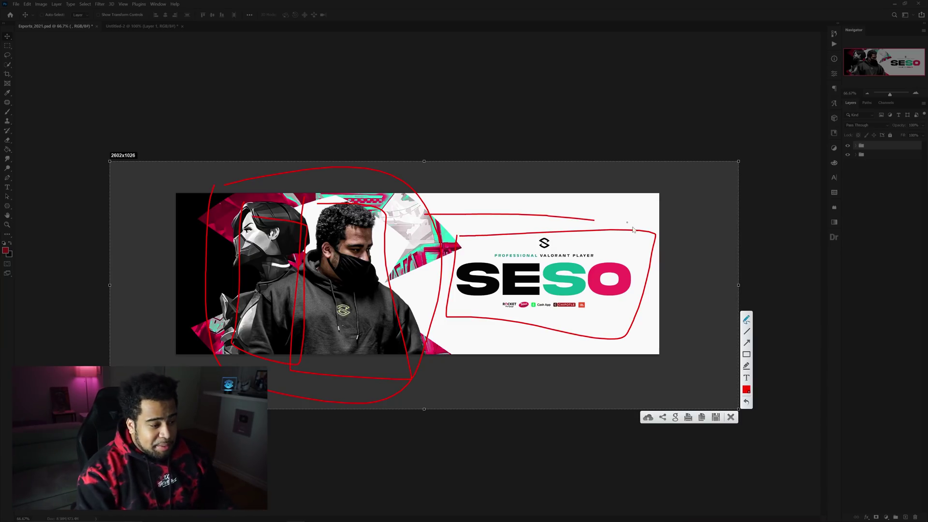
click(730, 416)
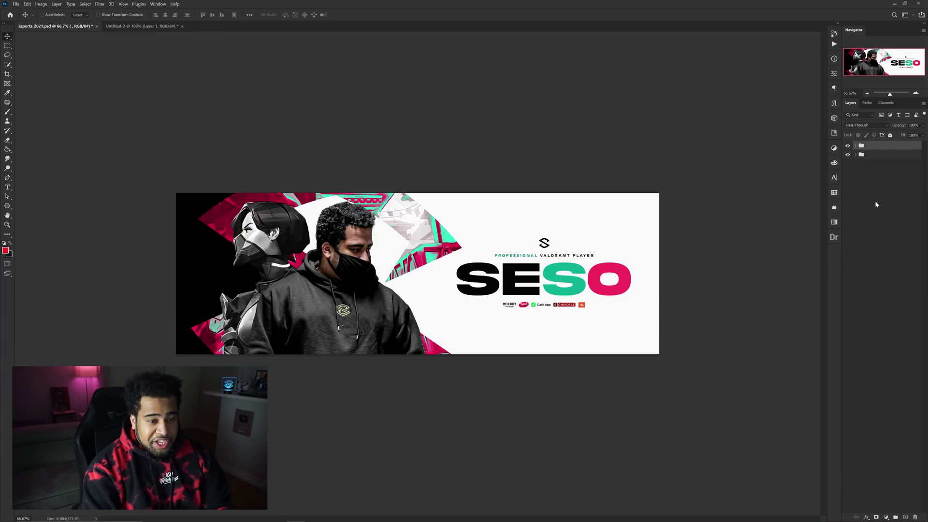
Swap the SESO text to the alternate layout with sponsor logos for comparison
click(855, 146)
click(847, 173)
click(847, 163)
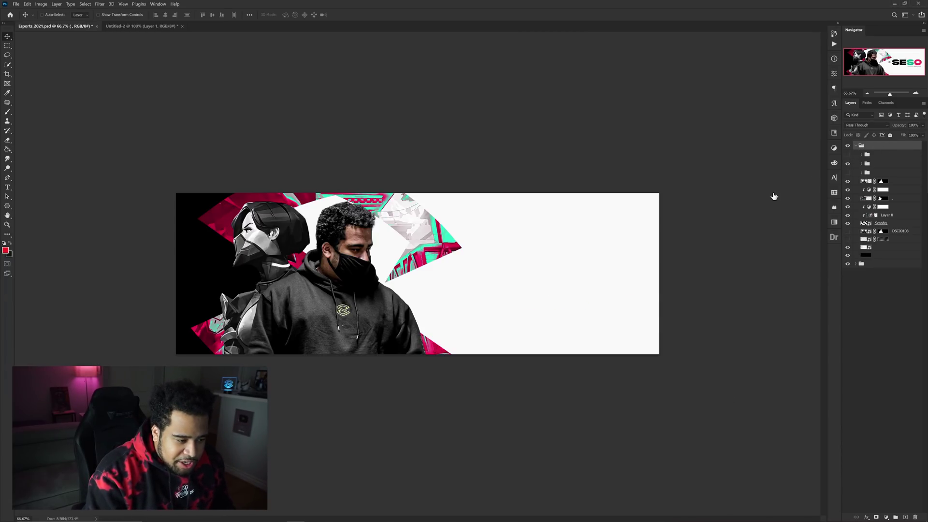
click(847, 164)
click(847, 155)
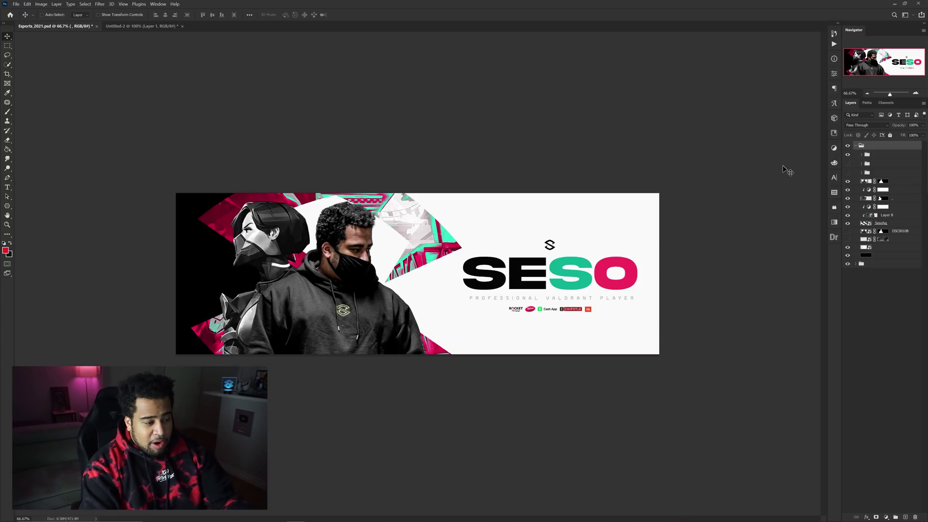
Hide the alternate SESO layout and restore the original text layout
click(855, 146)
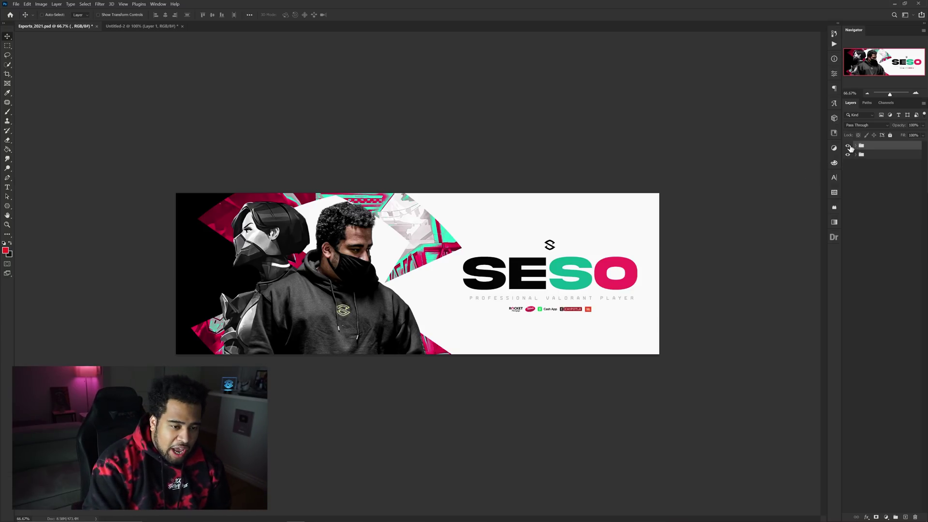
click(856, 145)
click(848, 155)
click(847, 173)
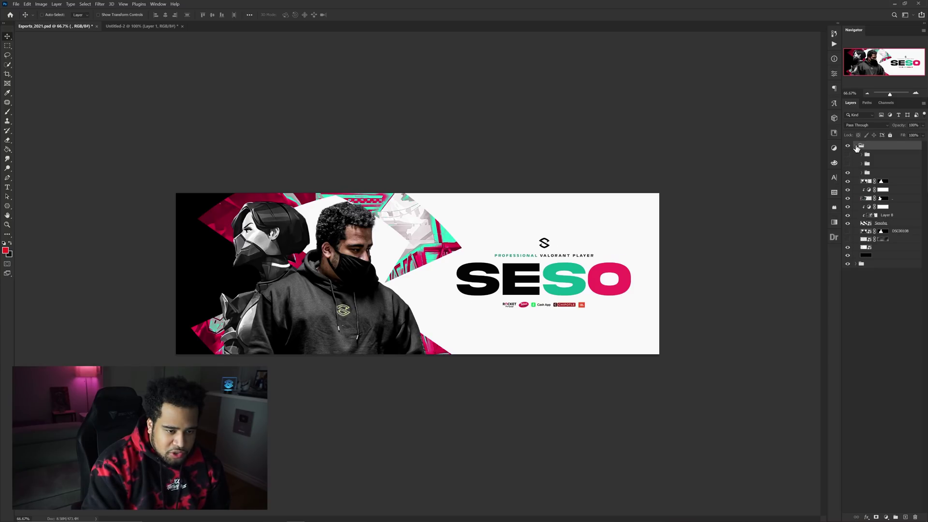
Collapse and hide the top banner group, and toggle the lower design group off and on
click(855, 145)
click(848, 146)
click(847, 155)
click(847, 155)
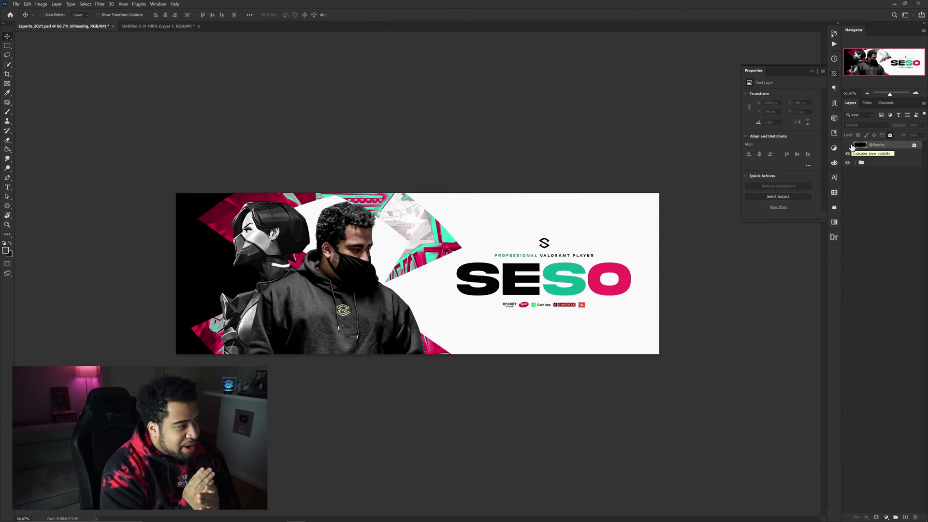
In Untitled-2, move the S logo to the top-left corner and shift the character artwork up-left
click(153, 26)
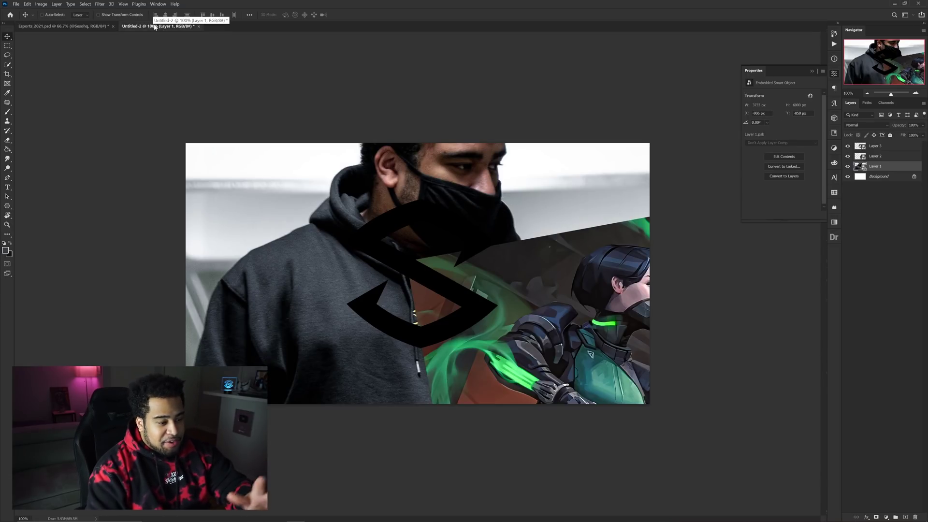
ctrl+click(428, 217)
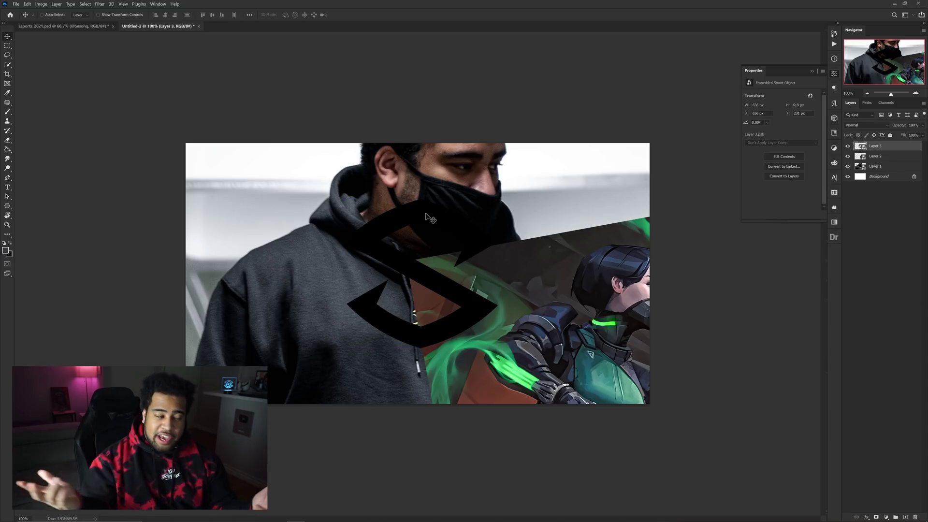
drag(426, 213, 262, 151)
drag(569, 300, 406, 221)
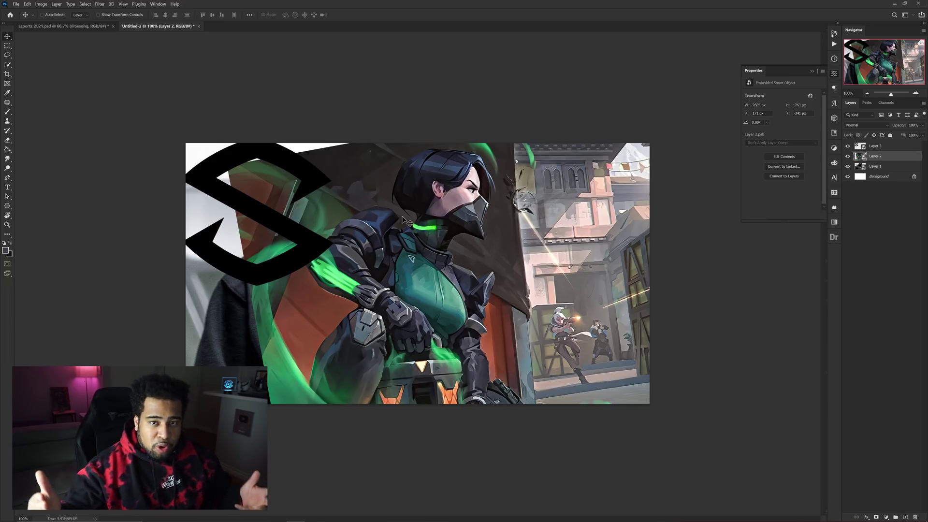
click(70, 26)
Show the black layer, bring the player photo from Untitled-2 into the banner, and scale it down
click(849, 145)
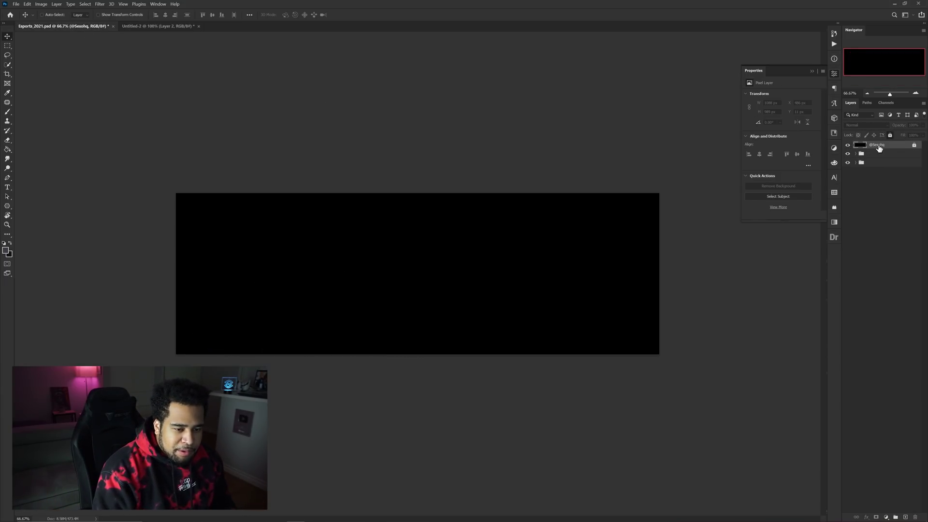
click(147, 28)
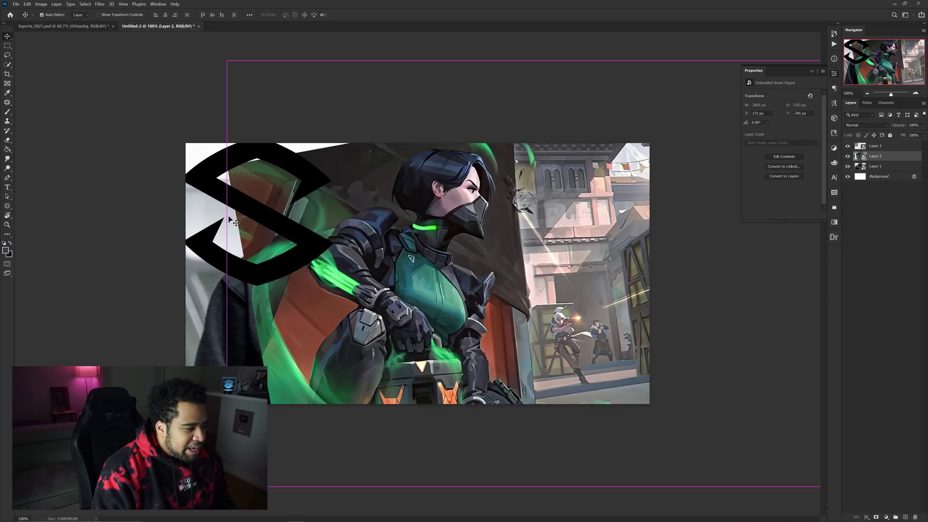
drag(77, 23, 291, 261)
key(ctrl+t)
drag(597, 264, 429, 363)
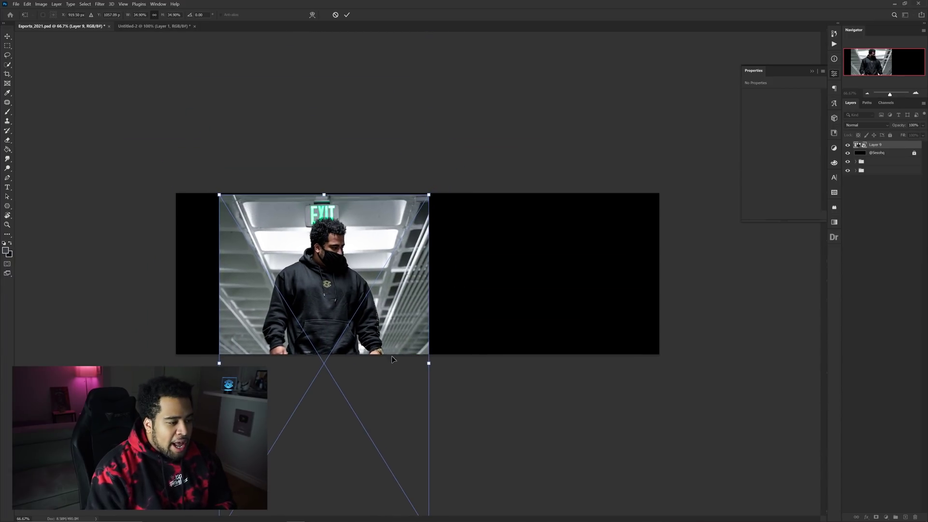
drag(374, 354, 387, 336)
key(Return)
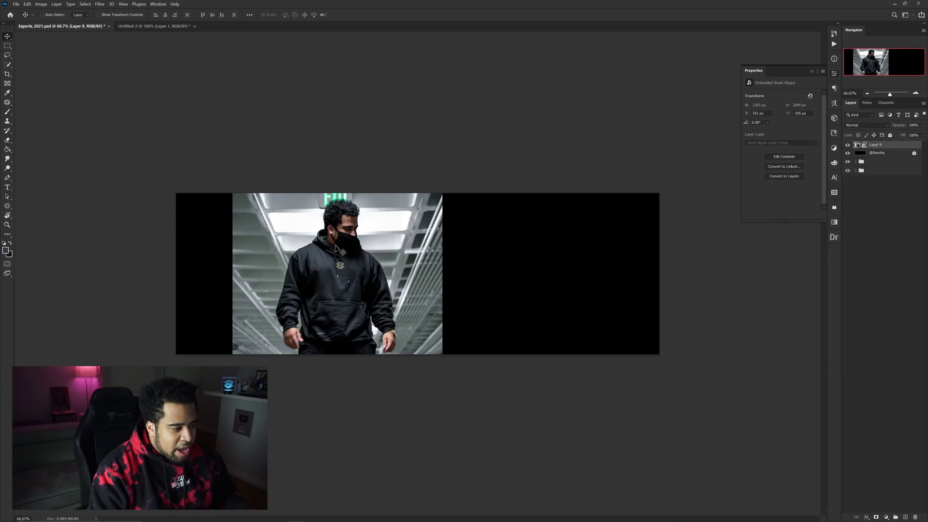
Outline the player and the surrounding area of the banner with red annotation boxes
key(Print)
drag(107, 167, 797, 399)
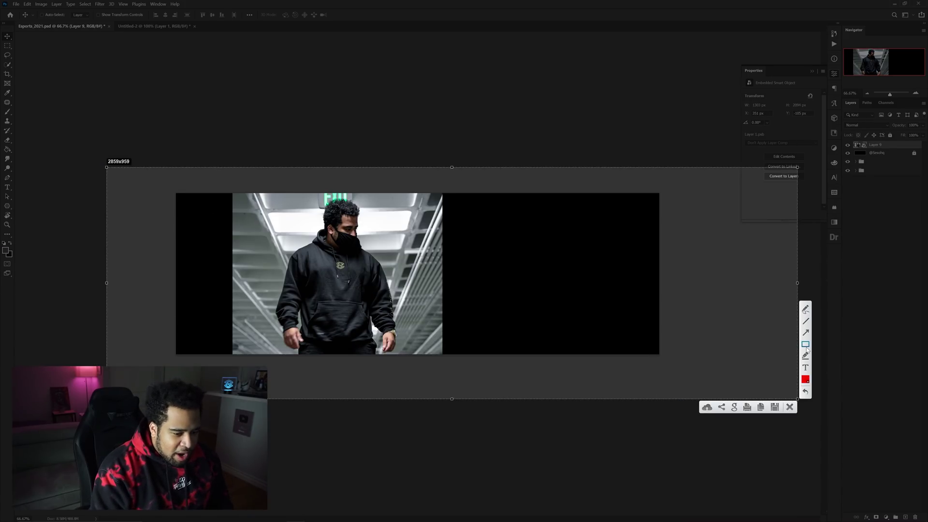
drag(276, 188, 373, 360)
mouse_move(142, 176)
mouse_down()
mouse_move(361, 378)
mouse_move(440, 388)
mouse_up()
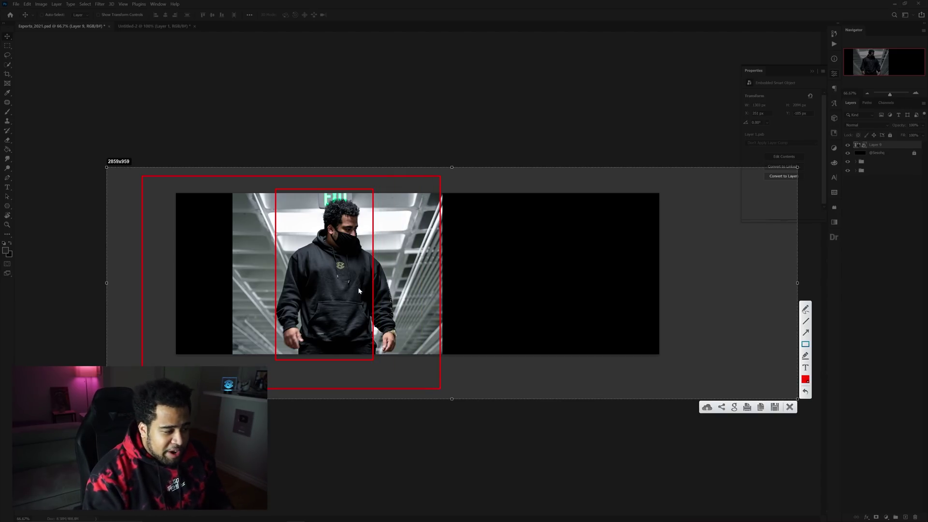
mouse_move(255, 211)
mouse_down()
mouse_move(370, 376)
mouse_move(406, 384)
mouse_up()
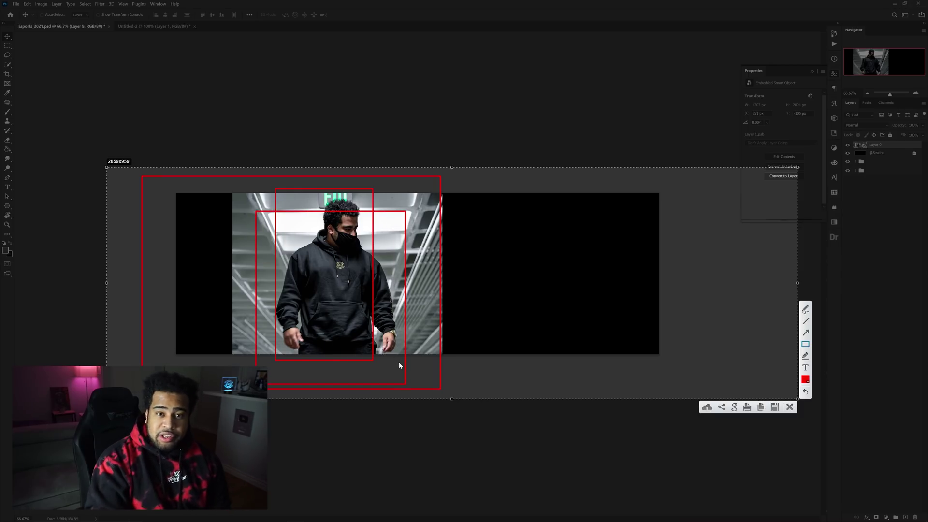
click(789, 407)
Enlarge and widen the player photo, then nudge it into place on the left of the canvas
key(ctrl+t)
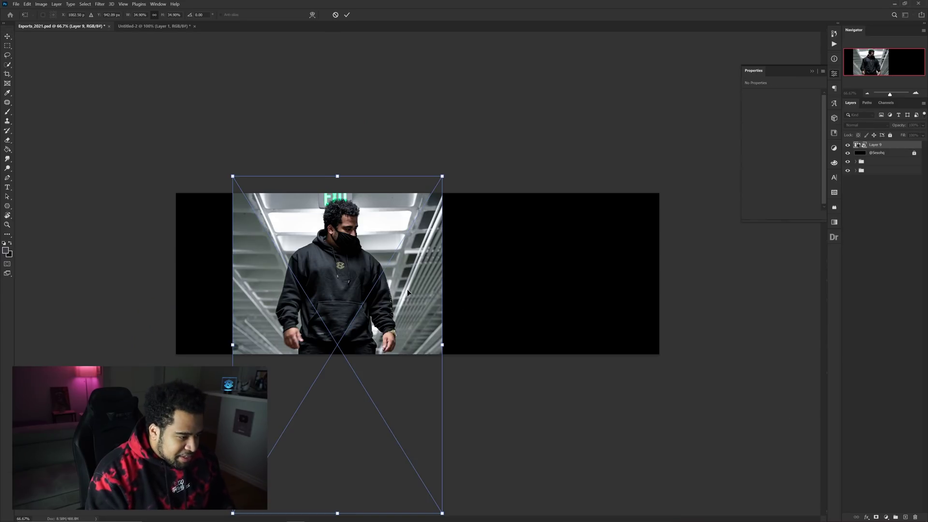
drag(442, 339, 493, 339)
drag(393, 274, 379, 347)
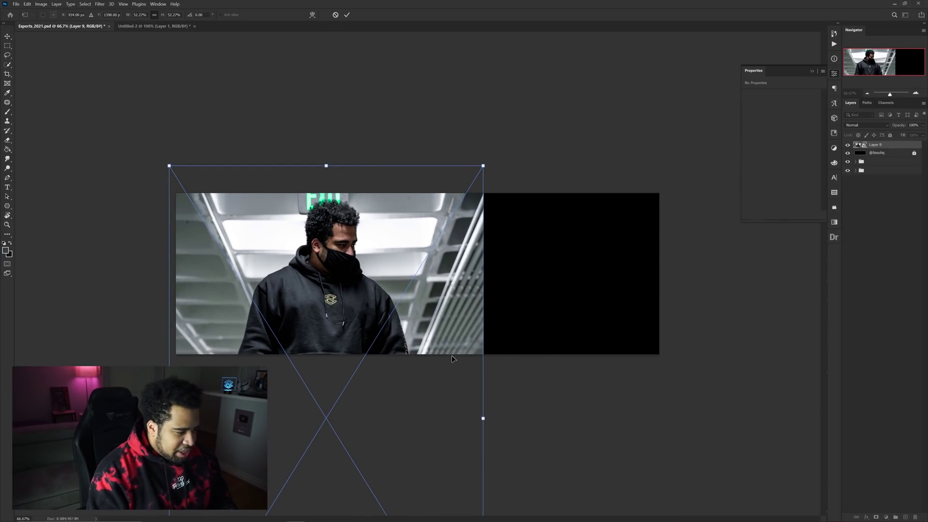
drag(483, 420, 485, 418)
key(Return)
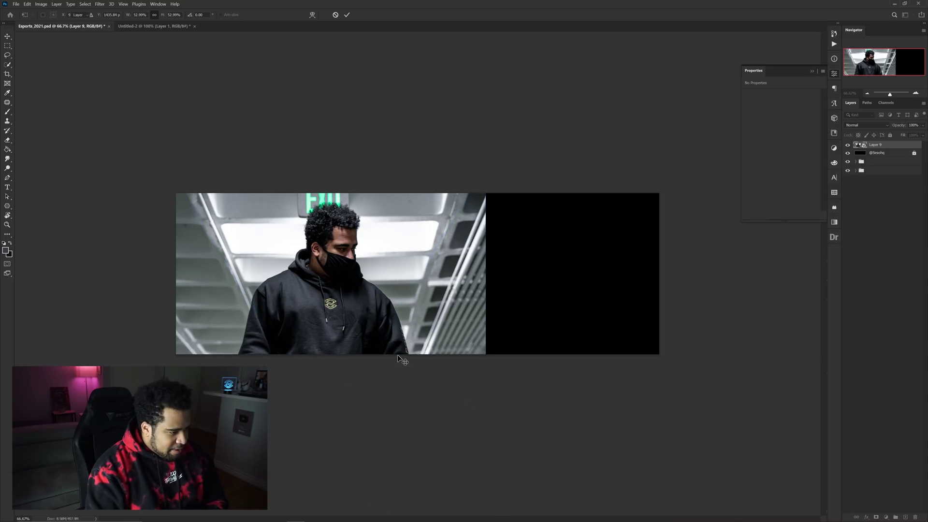
scroll(302, 245, up, 2)
drag(315, 267, 385, 266)
scroll(387, 267, down, 2)
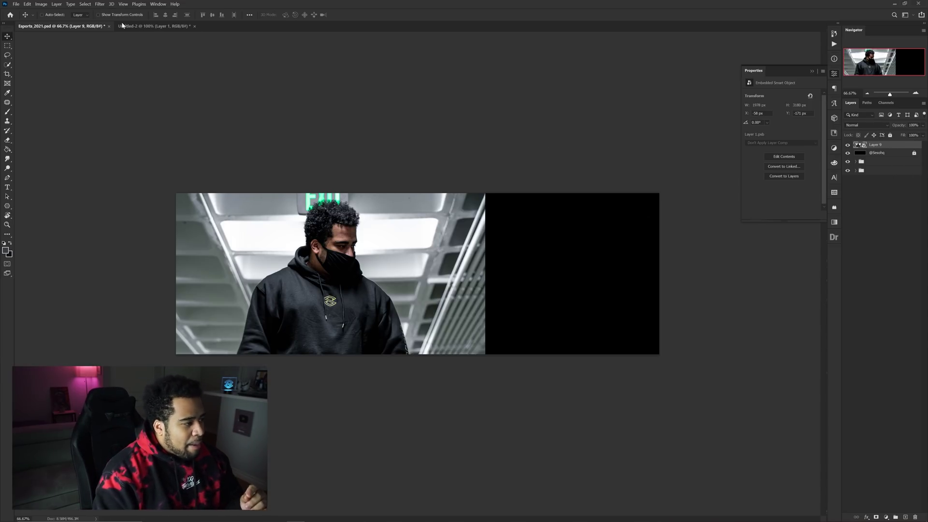
Pick the Quick Selection Tool from the selection flyout and zoom in close on the player's head
key(w)
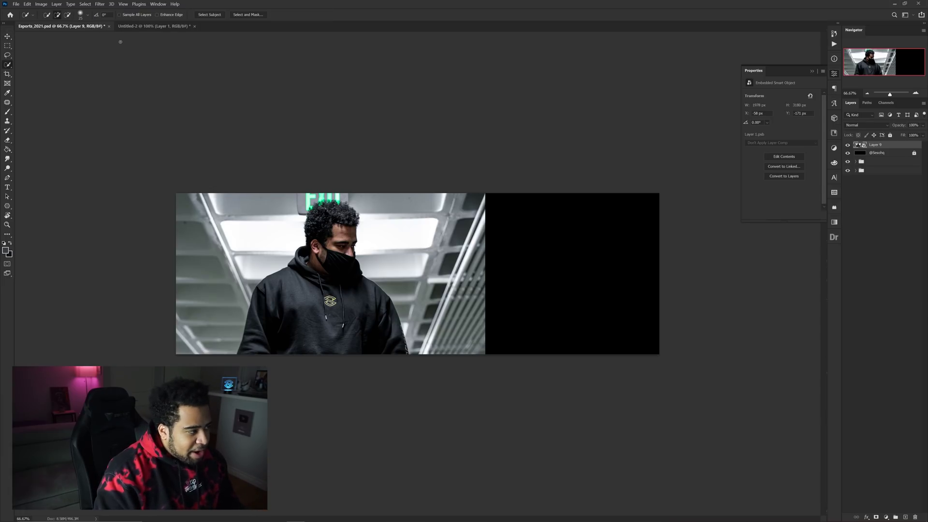
right_click(12, 65)
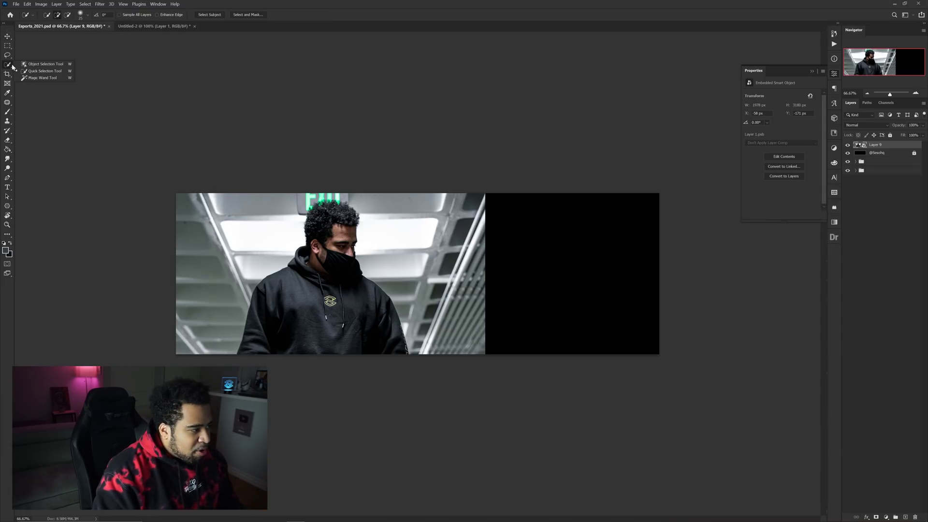
click(44, 71)
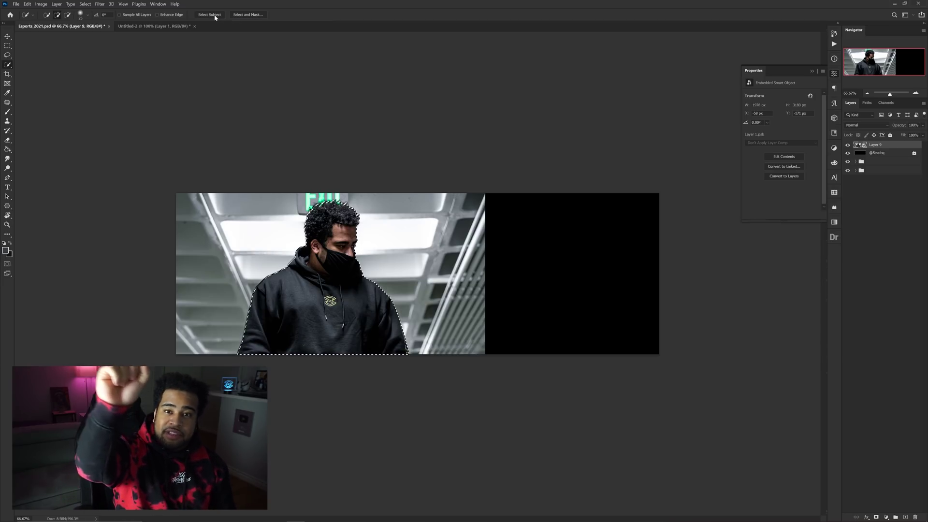
scroll(308, 213, up, 2)
drag(308, 213, 359, 117)
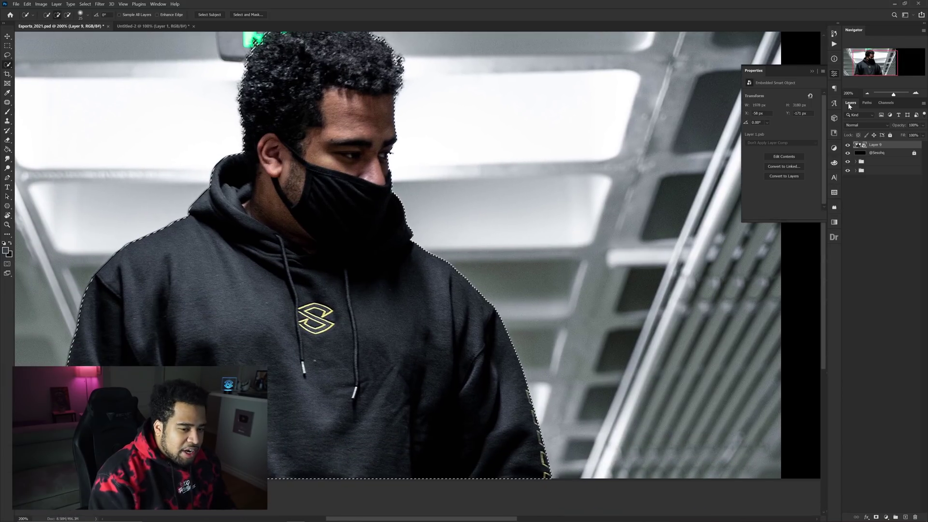
Mask Layer 9 down to the selected player and open Select and Mask from the mask's properties
click(876, 516)
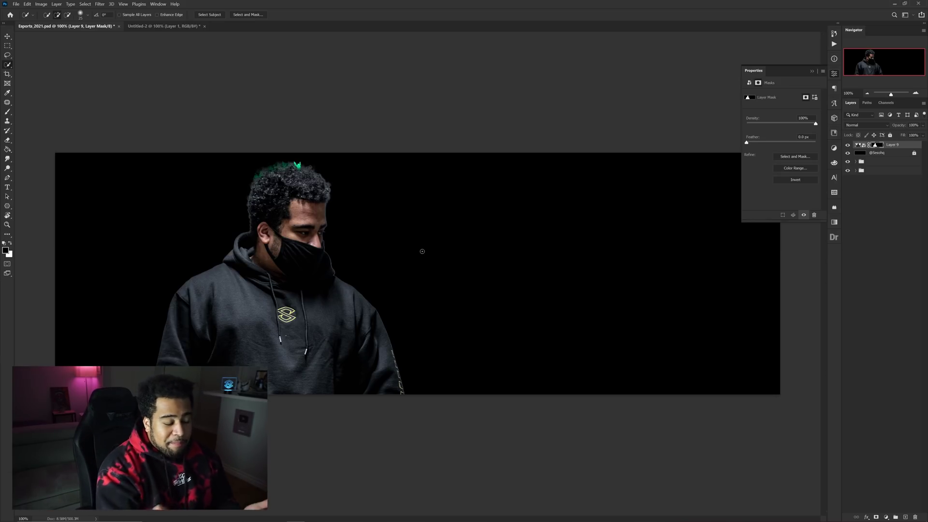
scroll(281, 136, up, 4)
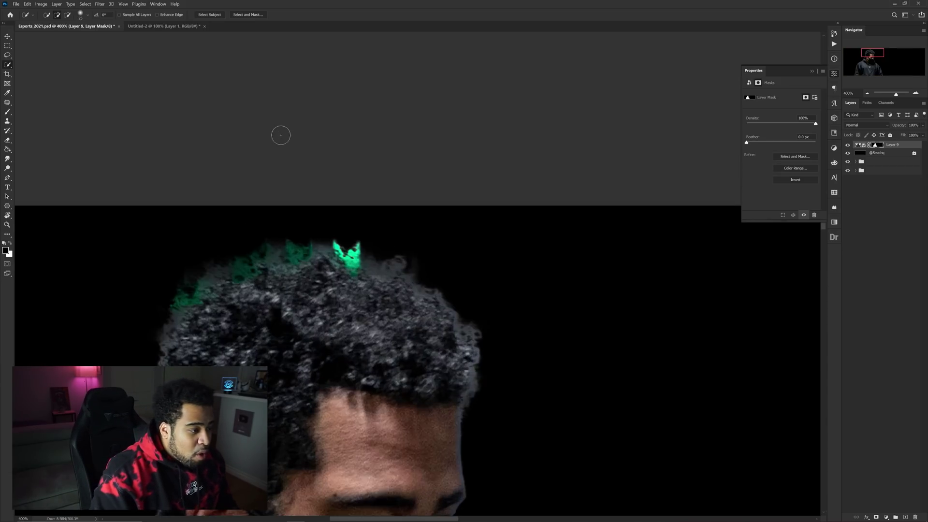
scroll(328, 159, down, 5)
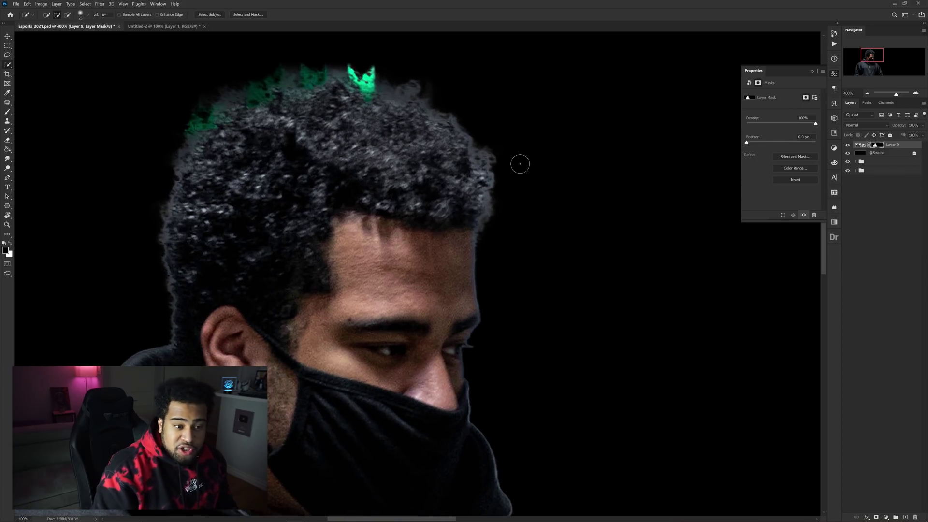
click(832, 76)
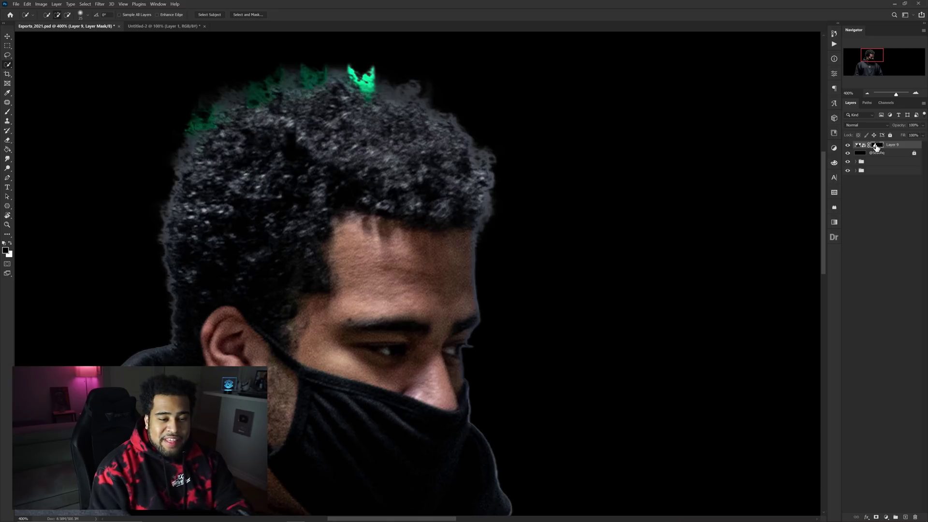
double_click(876, 146)
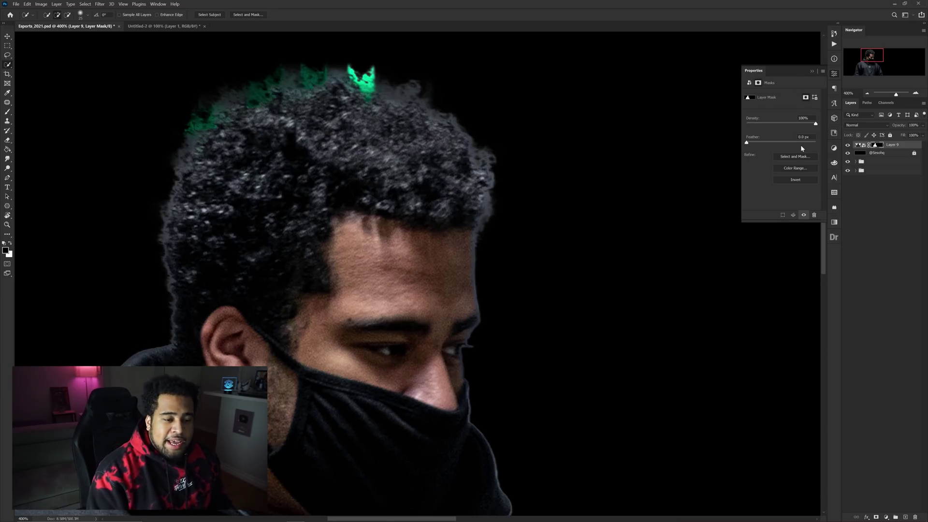
click(796, 157)
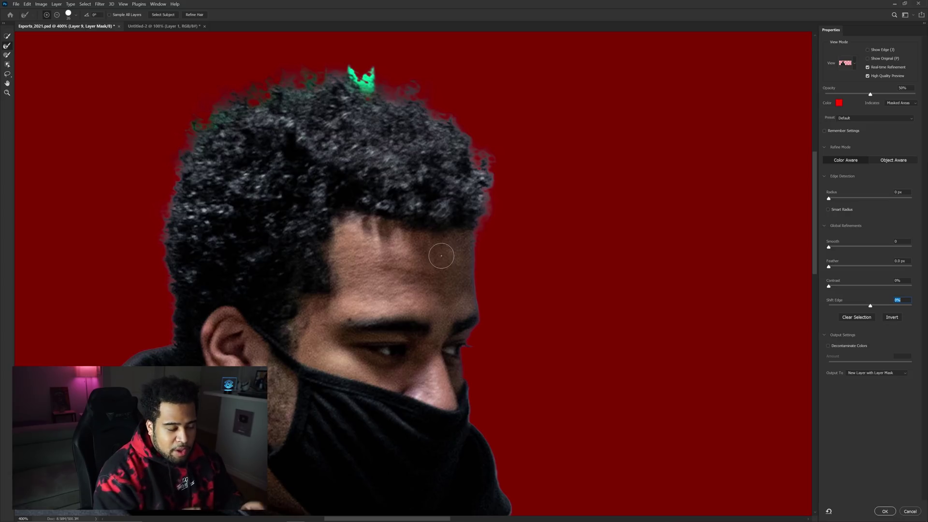
Set Shift Edge to -15% and Contrast to 20% on the player's mask edge
drag(451, 265, 467, 156)
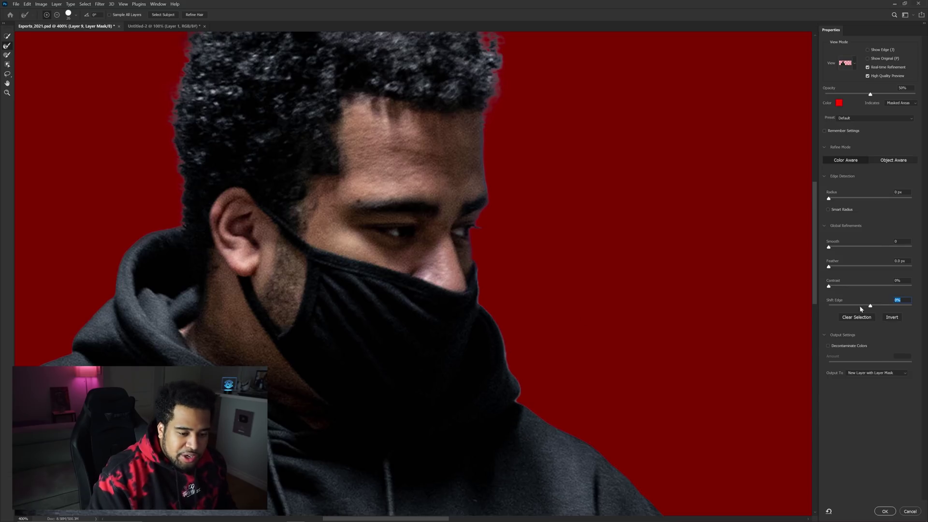
mouse_move(871, 306)
mouse_down()
mouse_move(804, 302)
mouse_move(875, 303)
mouse_move(864, 307)
mouse_up()
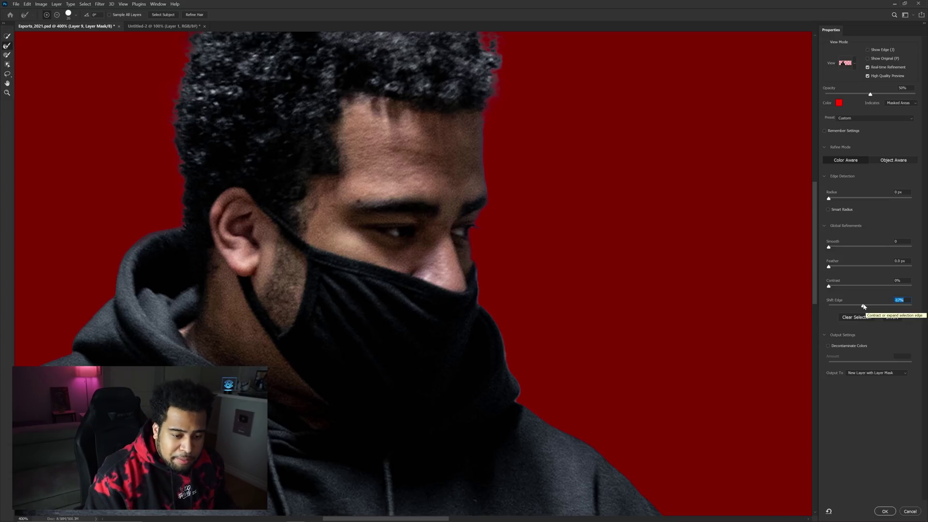
text(-15)
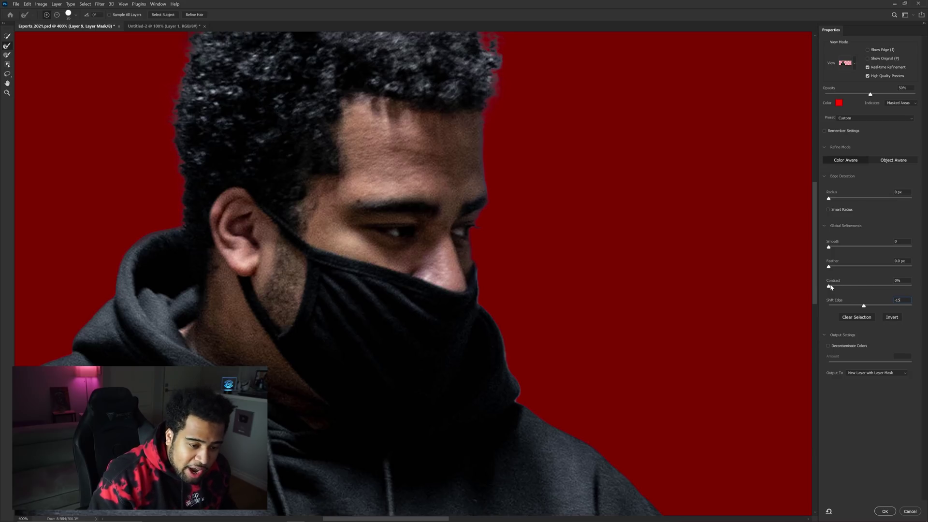
mouse_move(830, 285)
mouse_down()
mouse_move(911, 284)
mouse_move(818, 278)
mouse_up()
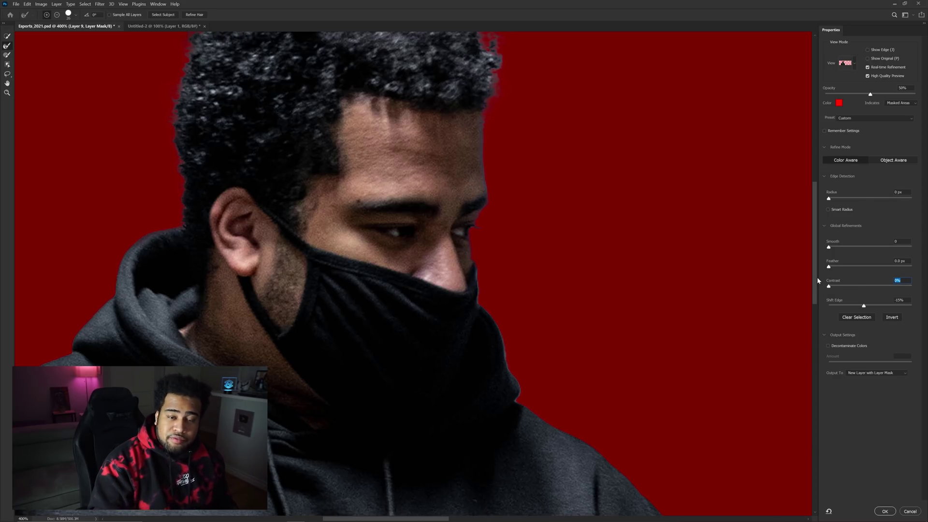
drag(829, 287, 844, 290)
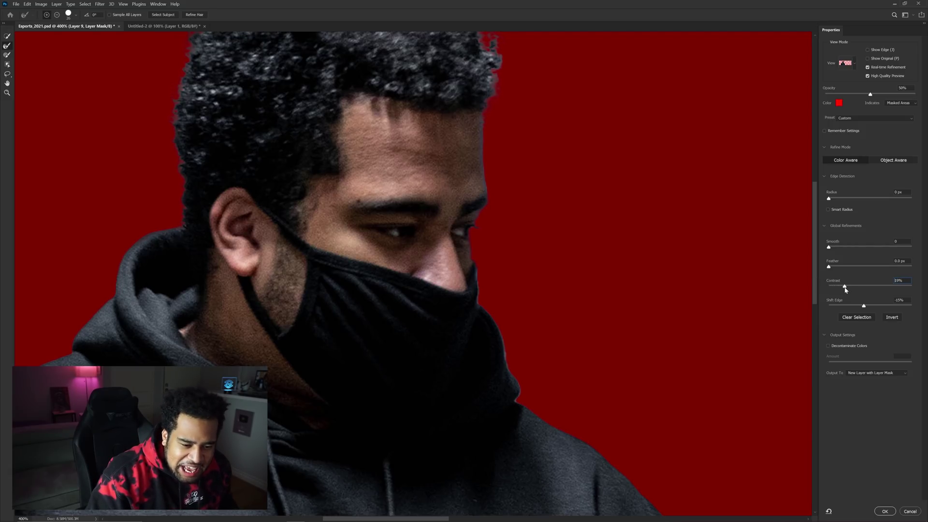
drag(845, 290, 845, 289)
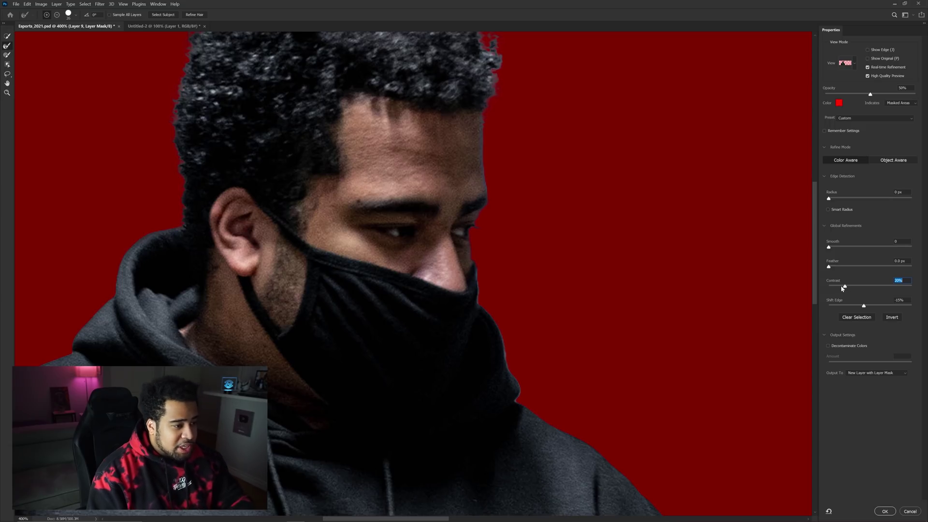
click(834, 247)
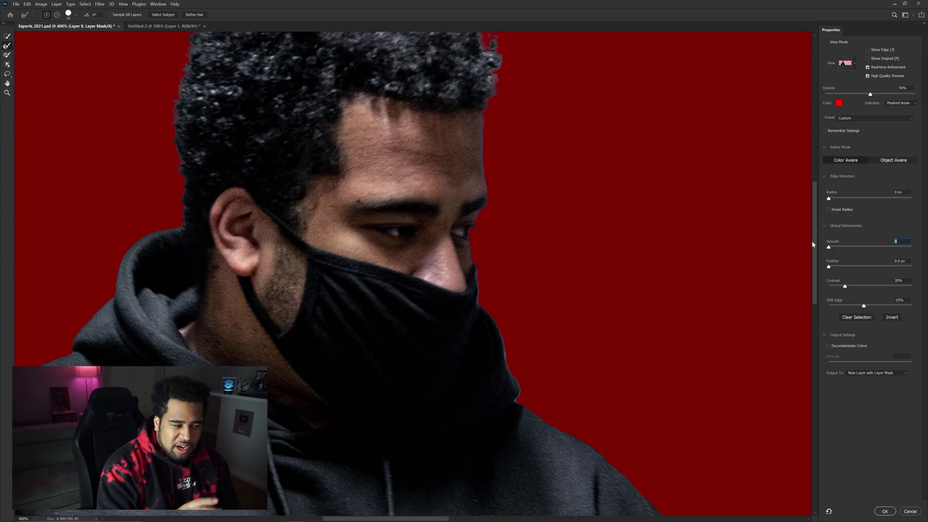
drag(547, 72, 520, 192)
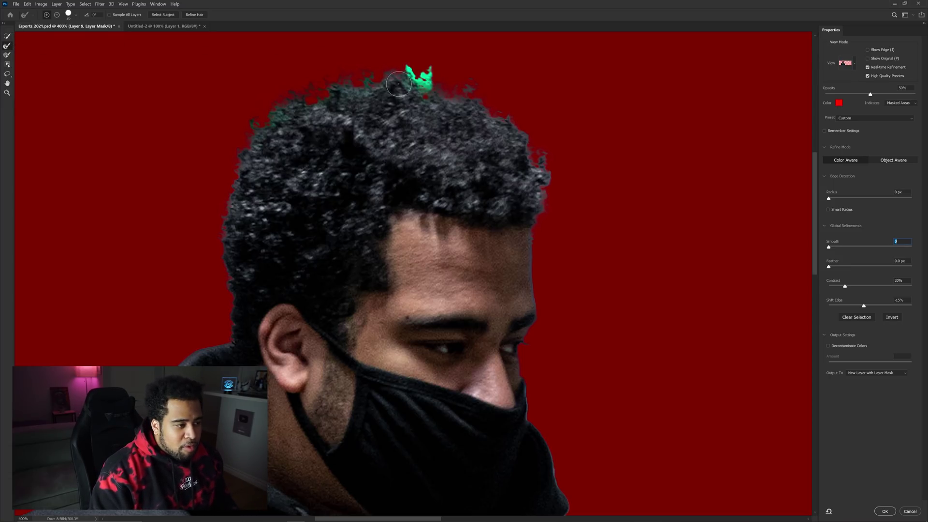
Paint over the green patch atop the hair and along the left and right hair edges
click(424, 73)
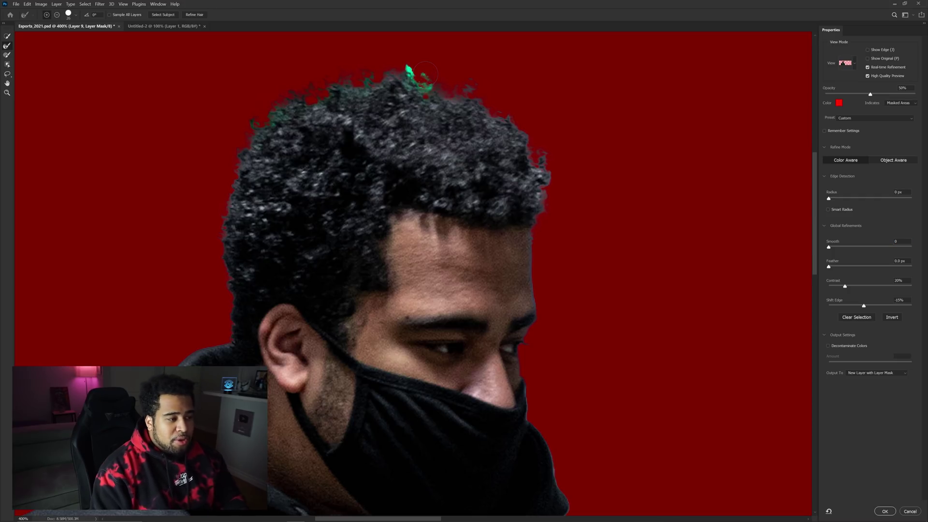
mouse_move(416, 68)
mouse_down()
mouse_move(402, 64)
mouse_move(425, 86)
mouse_up()
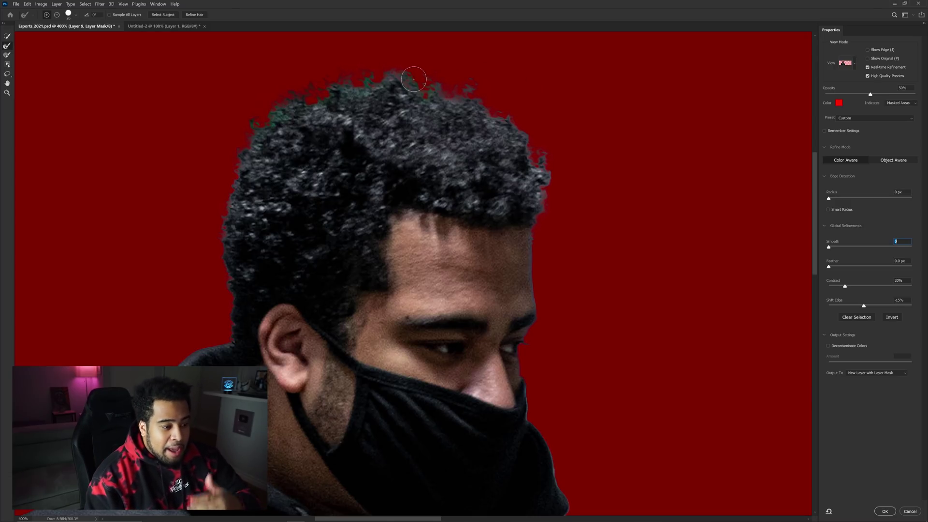
mouse_move(537, 174)
mouse_down()
mouse_move(540, 206)
mouse_move(538, 147)
mouse_move(542, 175)
mouse_up()
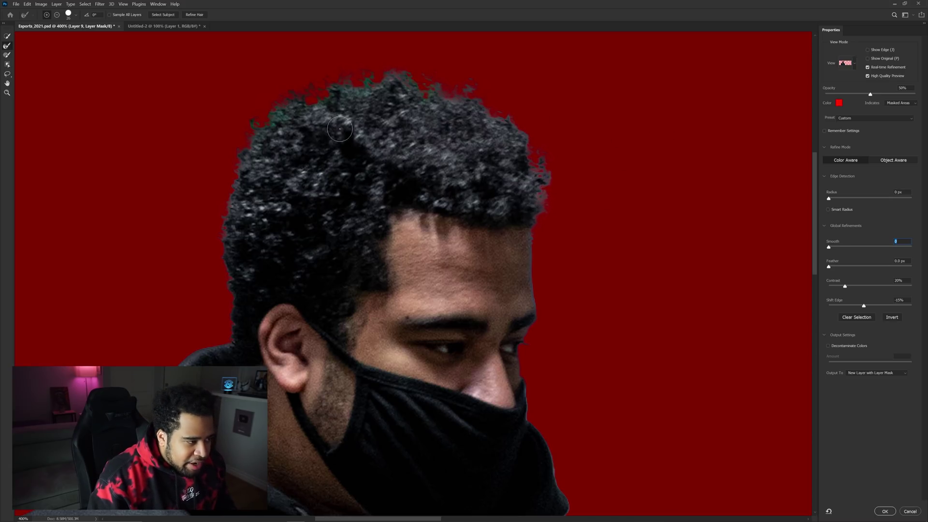
mouse_move(256, 129)
mouse_down()
mouse_move(281, 103)
mouse_move(358, 115)
mouse_up()
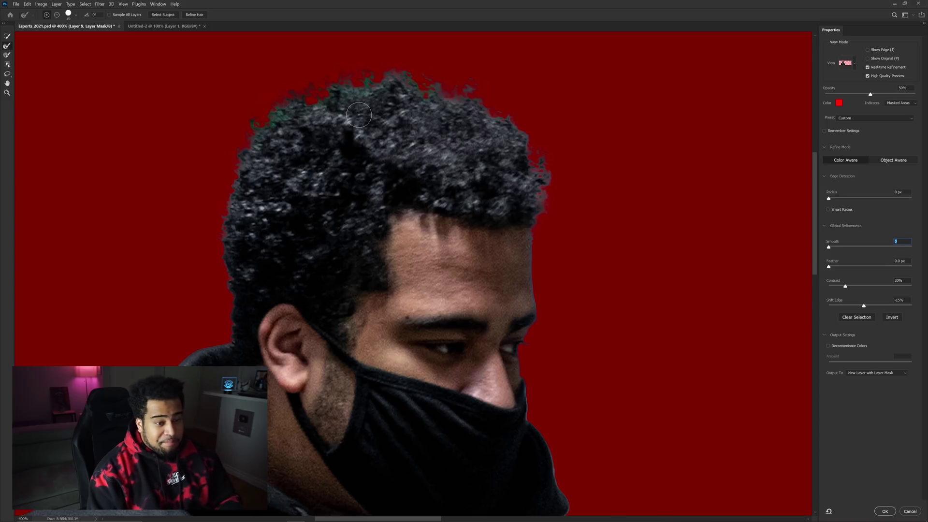
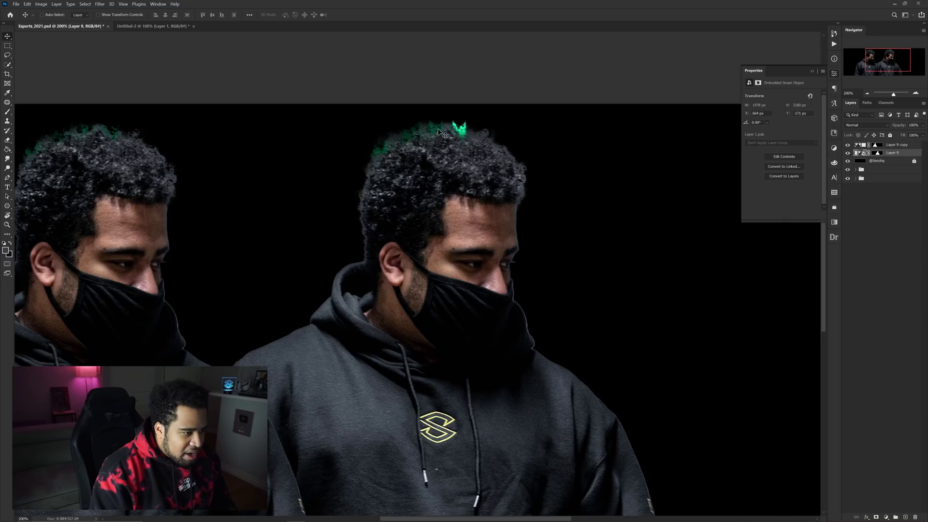
Pan across the canvas to inspect the two side-by-side player cut-outs
drag(233, 167, 415, 169)
drag(251, 140, 223, 137)
drag(595, 259, 445, 168)
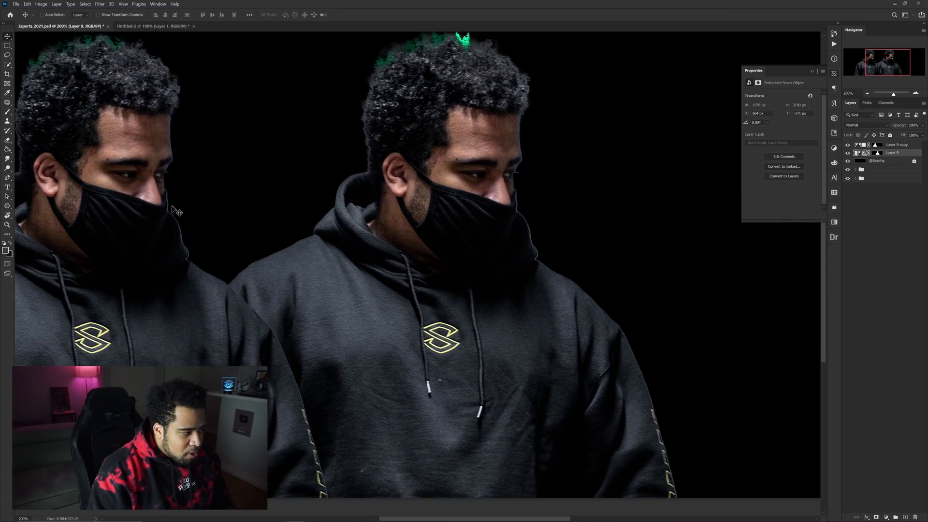
drag(189, 258, 388, 265)
Rename Layer 9 copy to 'Pic'
ctrl+click(379, 250)
scroll(389, 240, up, 3)
scroll(390, 240, down, 3)
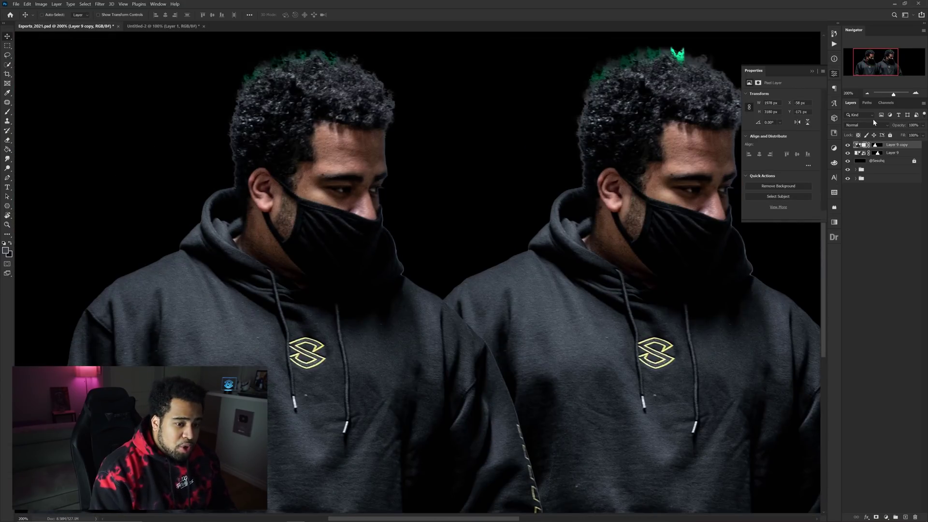
click(847, 153)
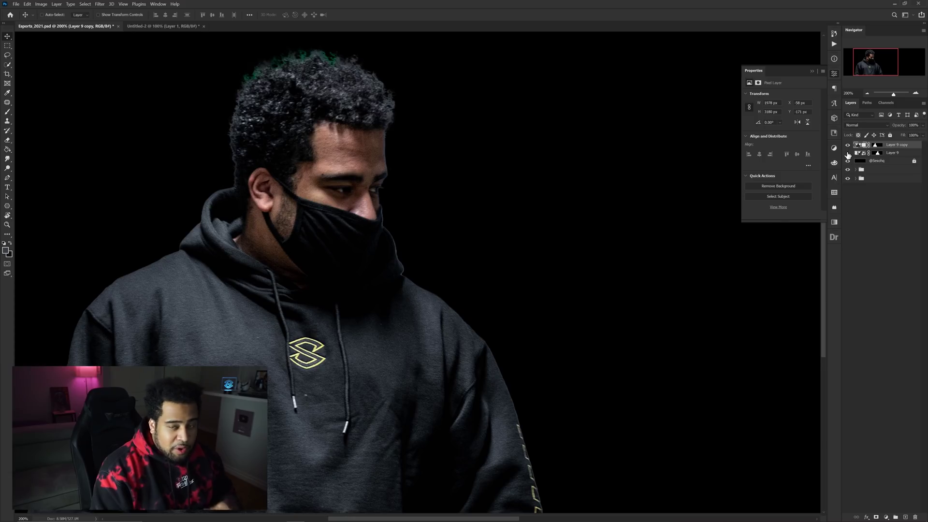
click(848, 152)
text(Pic)
key(Return)
Apply Layer > Matting > Defringe to the Pic layer
click(56, 4)
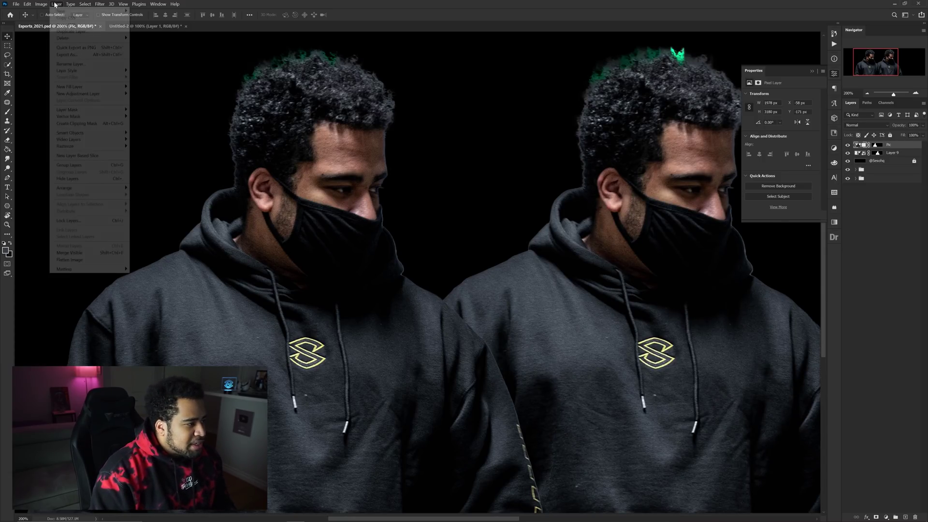
mouse_move(66, 273)
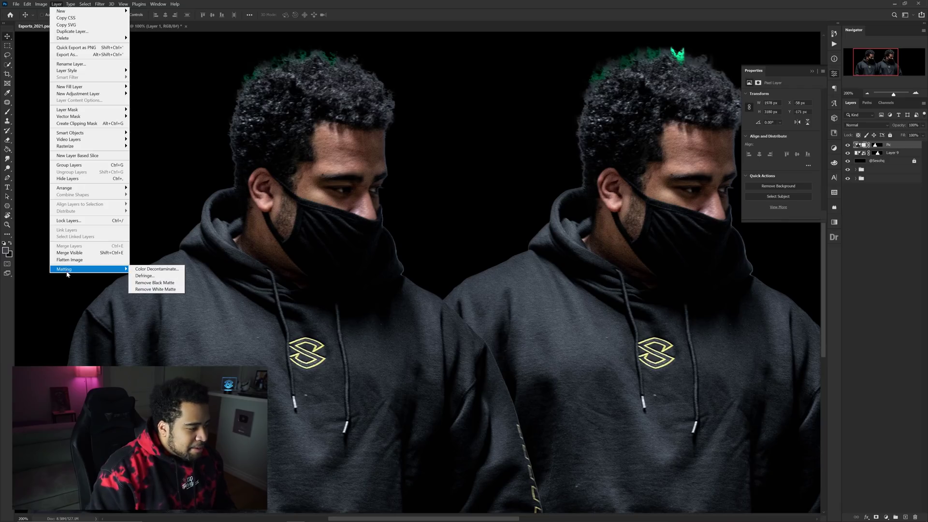
click(144, 275)
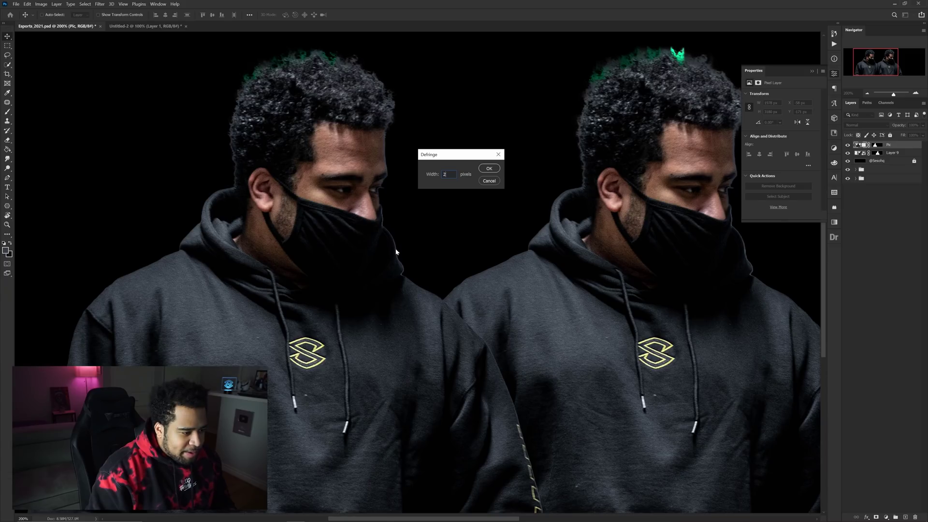
click(489, 168)
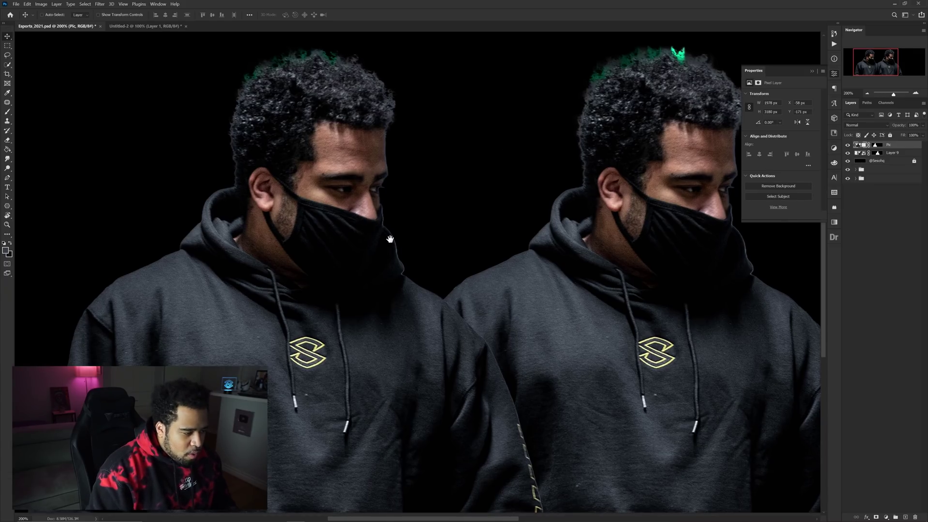
Move the Pic figure right so its chest logo shows
scroll(382, 242, up, 3)
drag(366, 235, 467, 226)
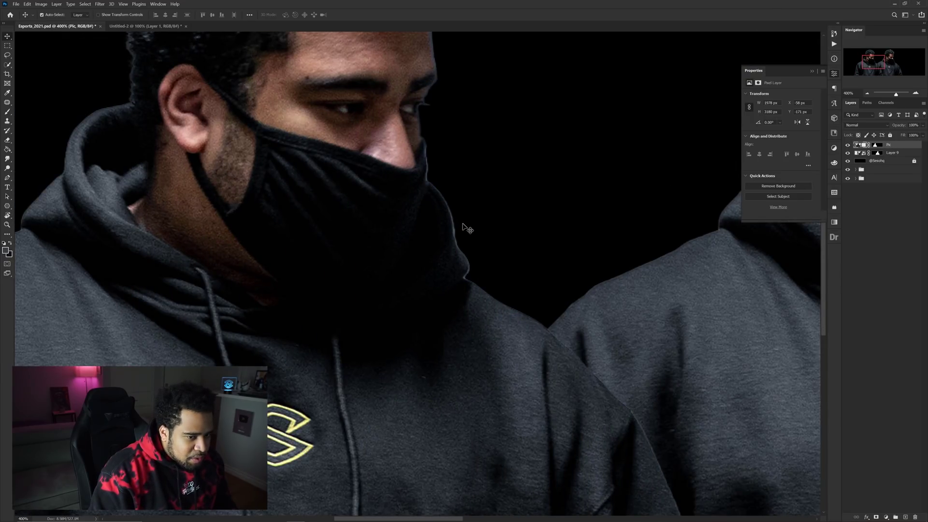
scroll(465, 227, down, 3)
click(848, 145)
click(848, 145)
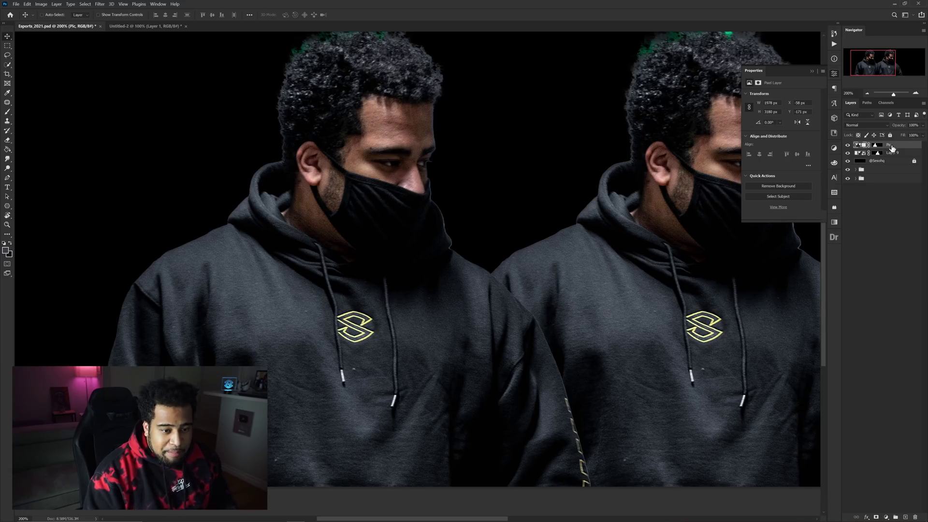
right_click(891, 148)
Convert Pic to a smart object, duplicate it, hide the original and rasterize Pic copy
click(853, 240)
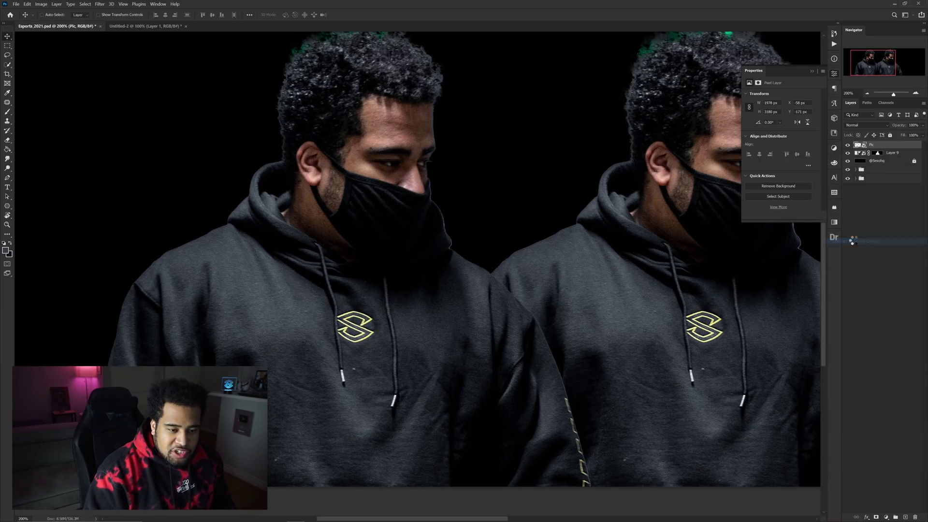
key(ctrl+j)
click(847, 153)
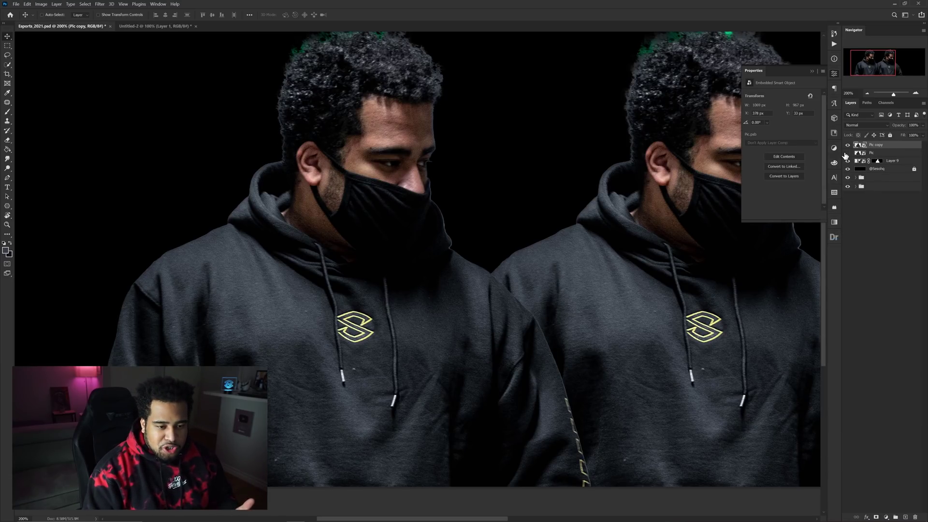
right_click(891, 148)
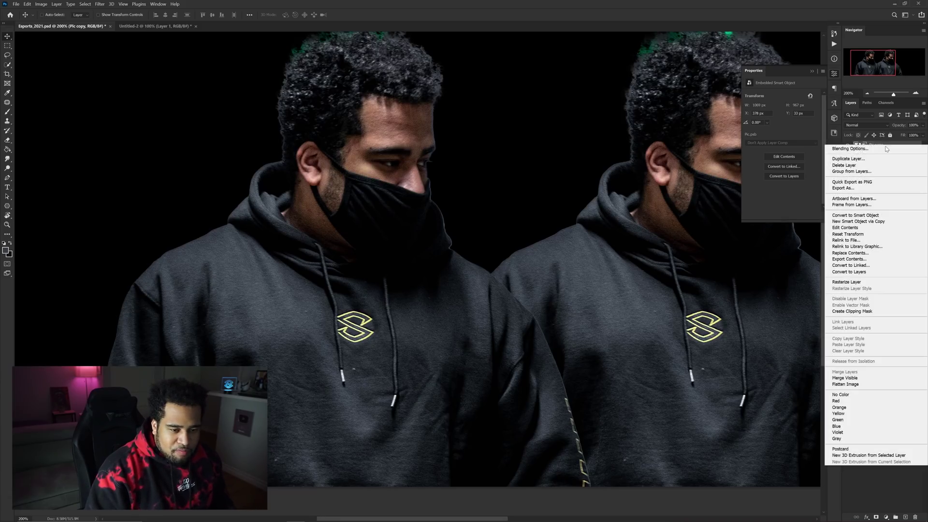
click(856, 282)
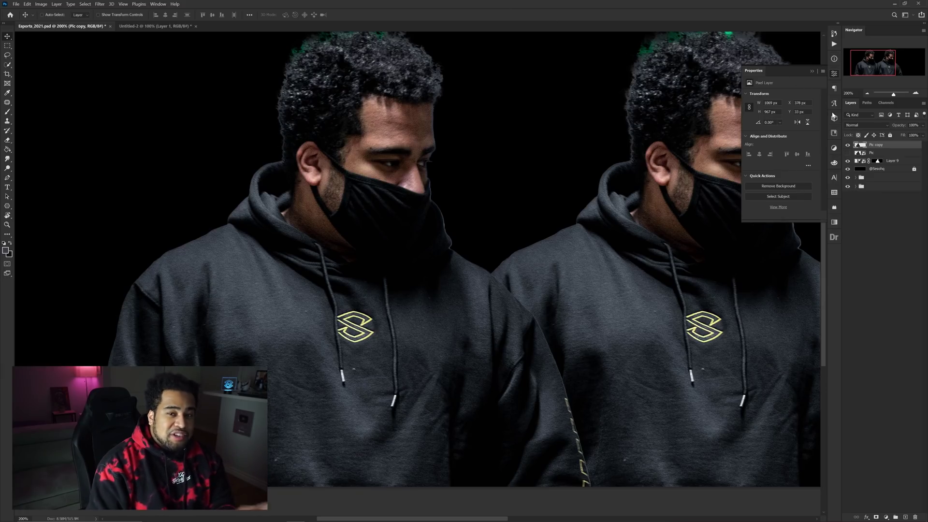
Defringe Pic copy with a width of 3 pixels
click(41, 4)
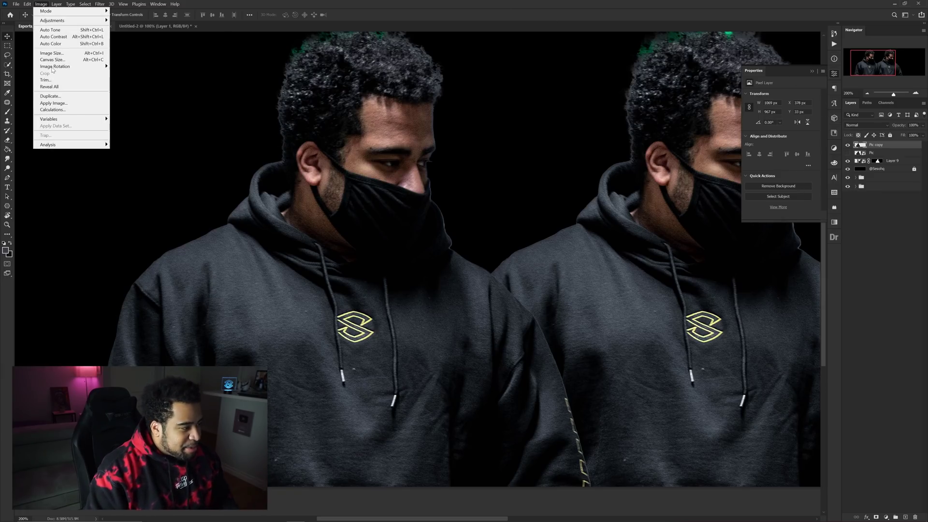
mouse_move(54, 4)
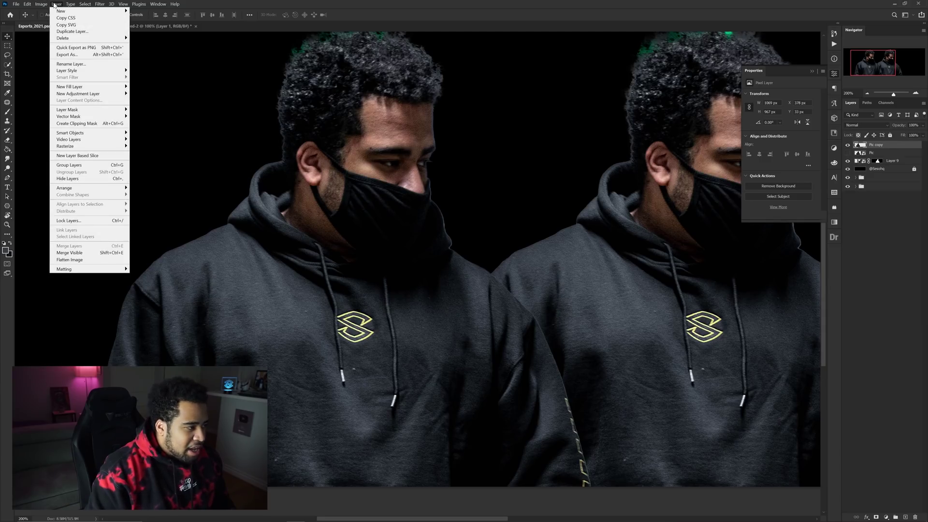
mouse_move(75, 268)
click(154, 274)
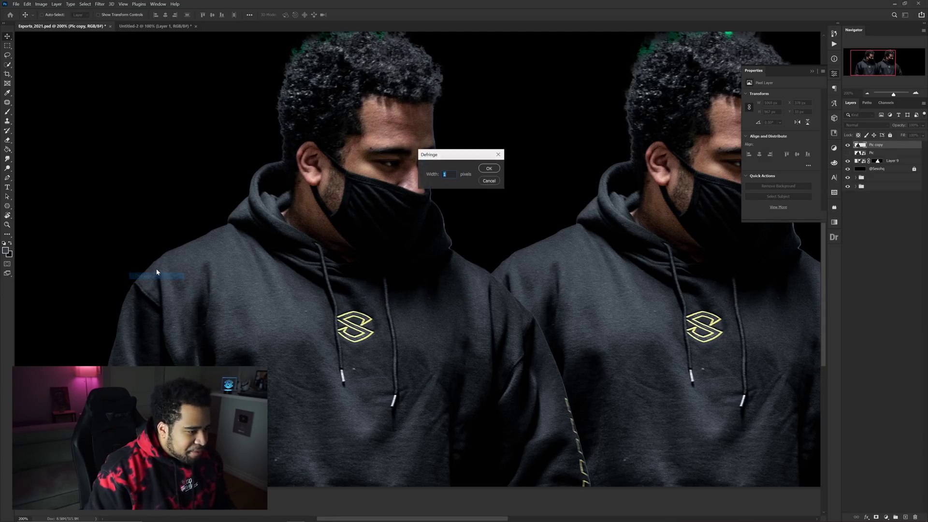
text(3)
key(Return)
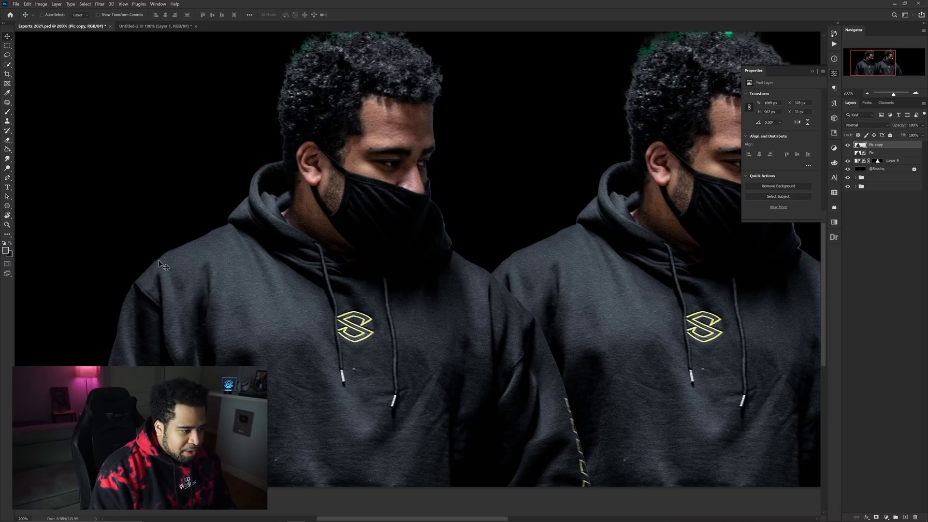
scroll(431, 117, up, 2)
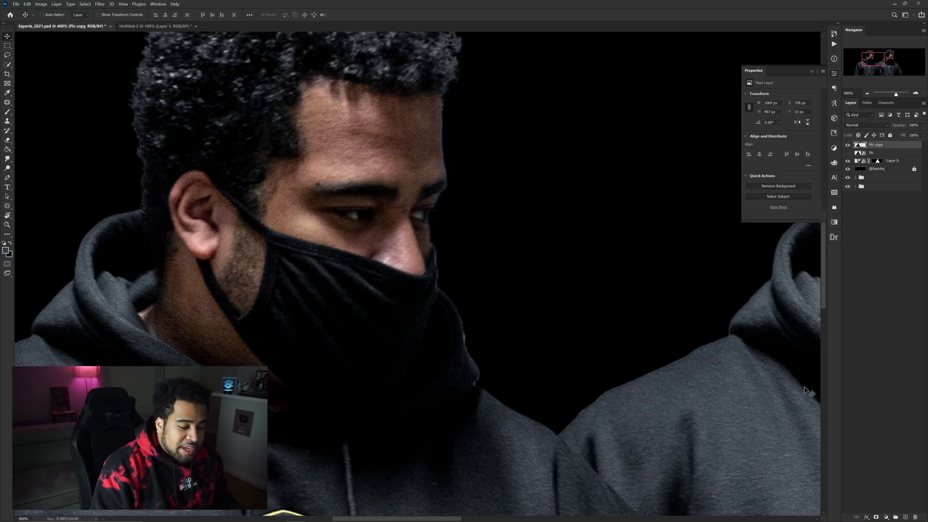
Add a layer mask to Pic copy and mask out the light fringe beside the face mask
click(876, 517)
key(b)
scroll(494, 319, up, 2)
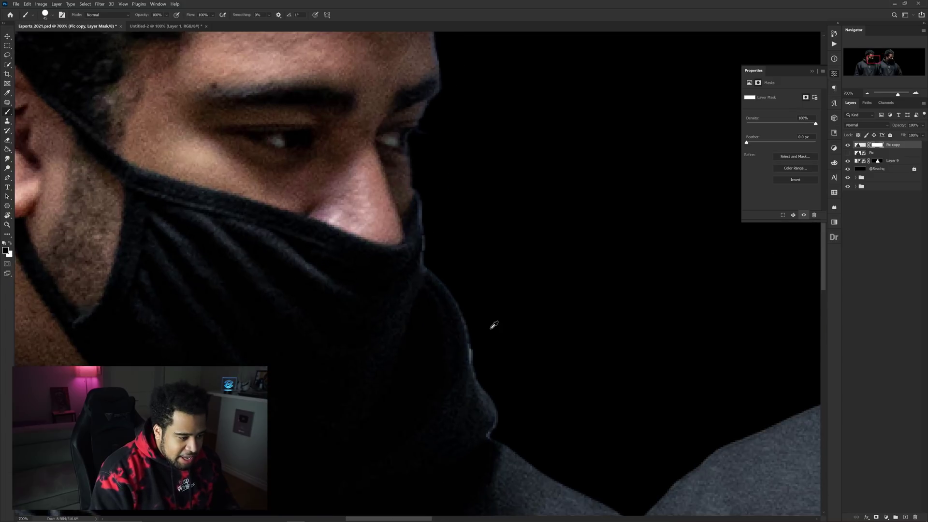
drag(475, 335, 482, 368)
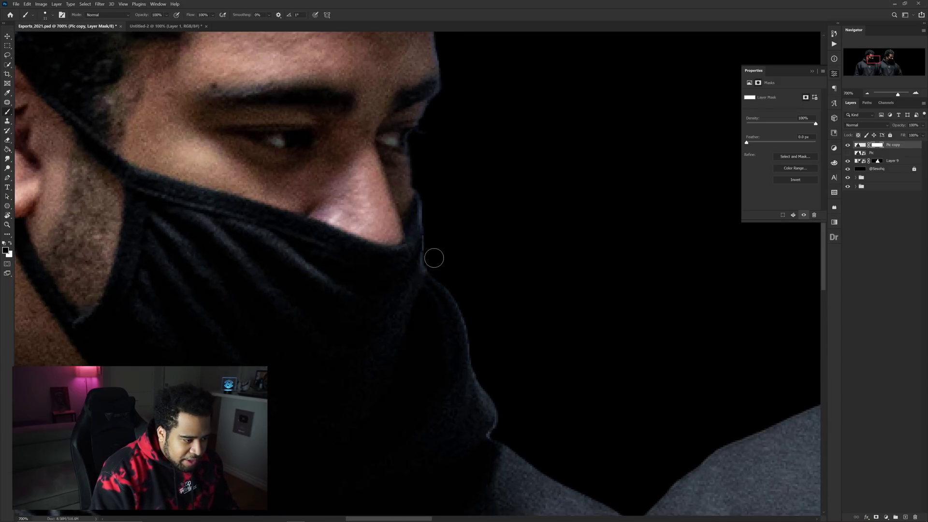
scroll(497, 339, down, 5)
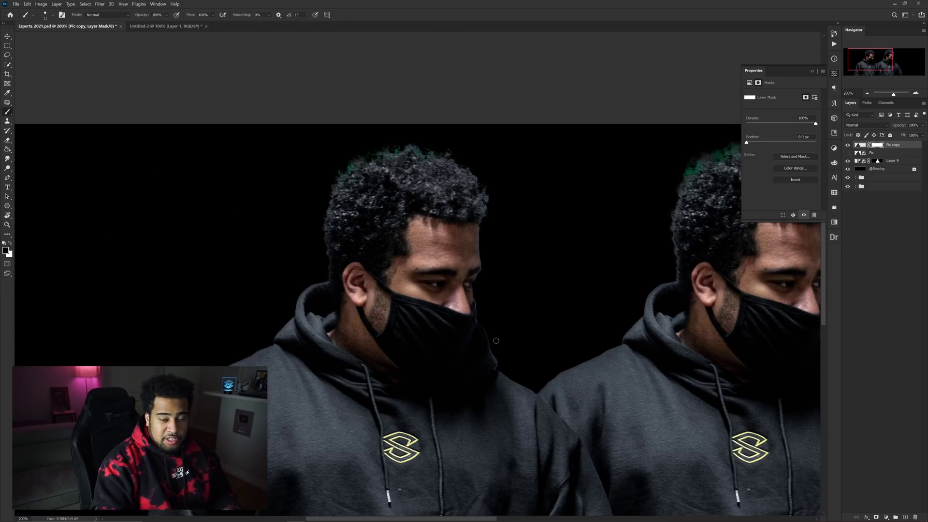
scroll(397, 146, up, 4)
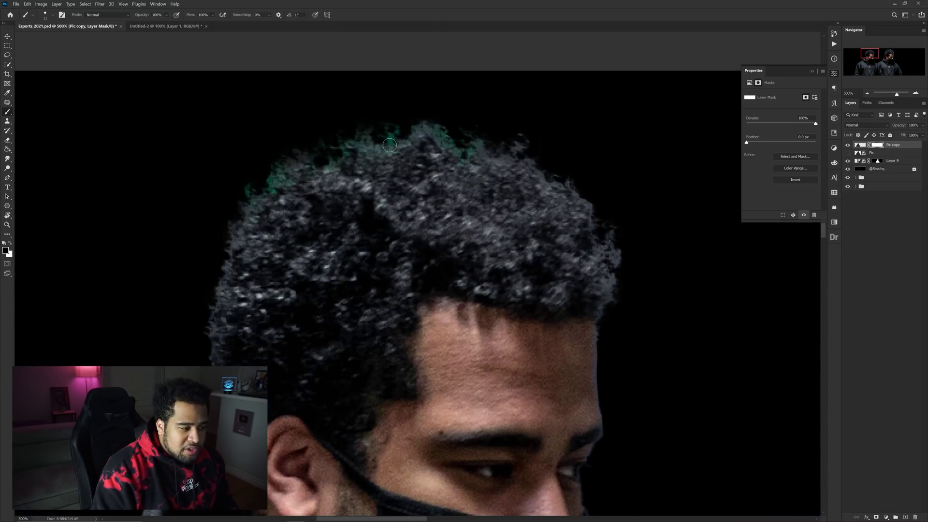
Add Layer 10 clipped to Pic copy and paint over the green tint atop the hair
click(906, 516)
right_click(889, 147)
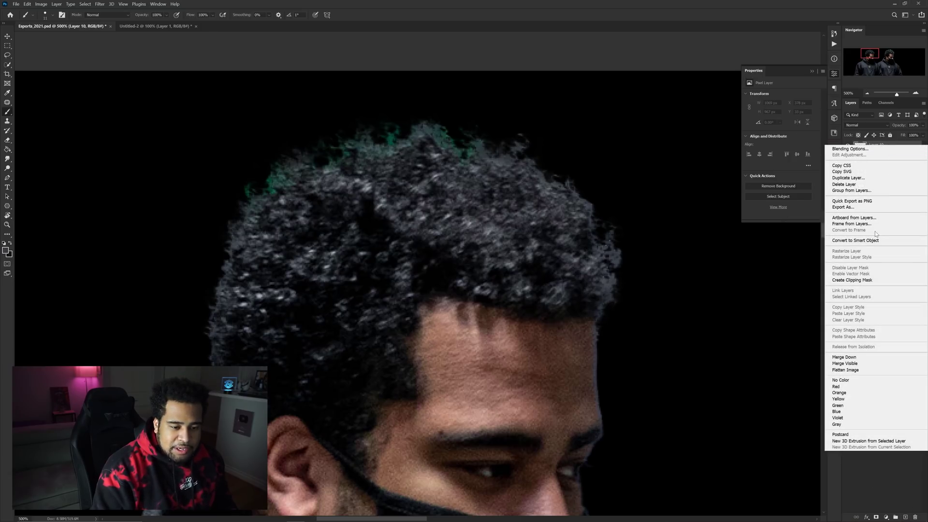
click(869, 241)
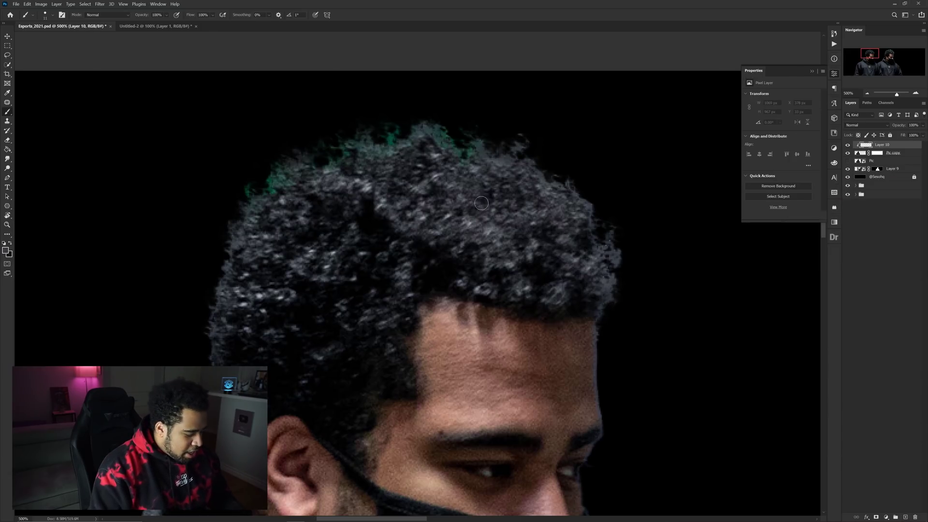
drag(483, 231, 467, 62)
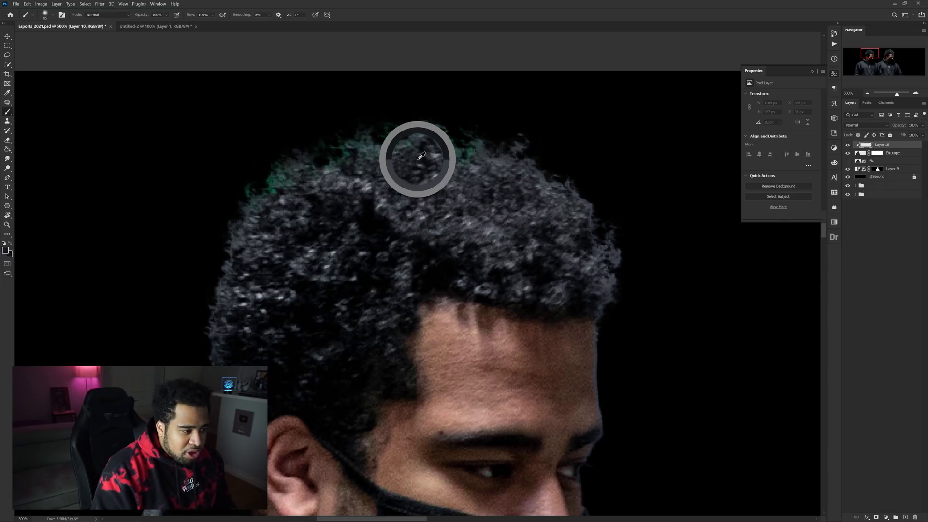
mouse_move(503, 131)
mouse_down()
mouse_move(371, 127)
mouse_move(275, 153)
mouse_move(209, 243)
mouse_up()
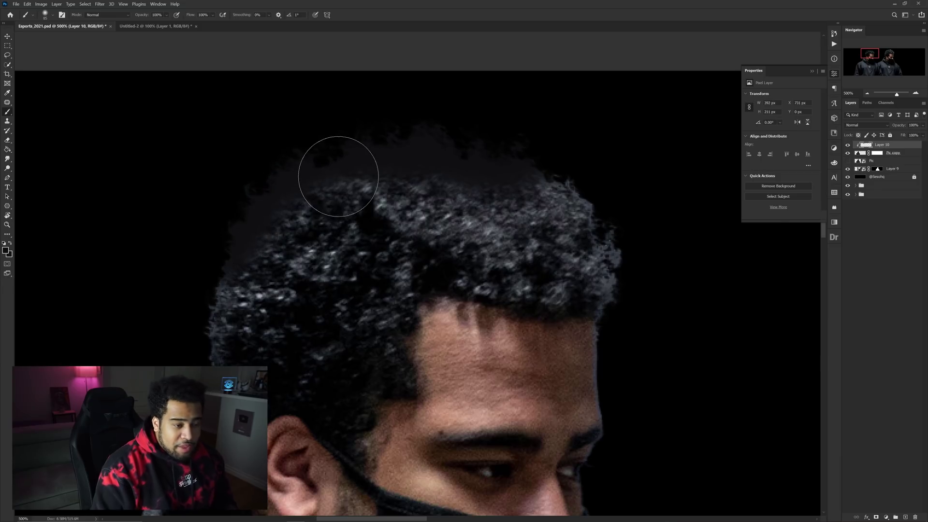
Set Layer 10 to the Color blend mode and view the banner at 100%
click(871, 124)
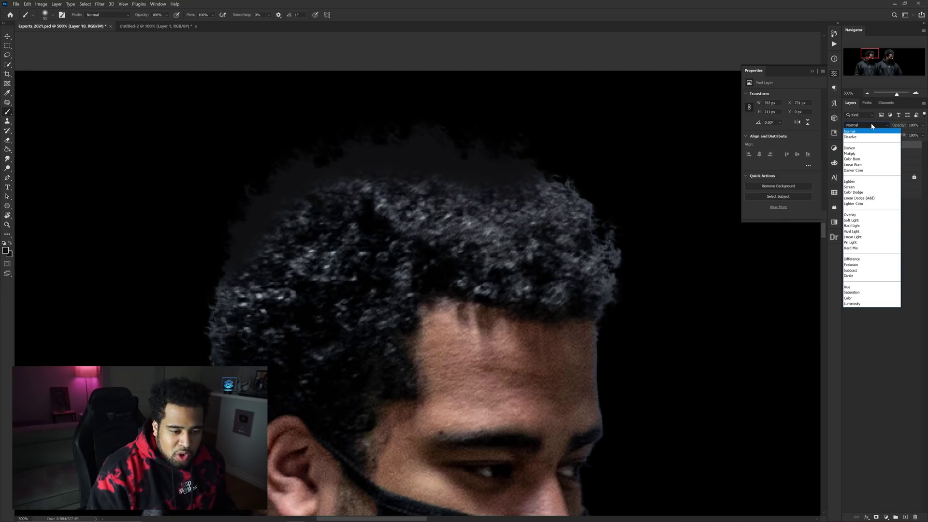
click(848, 298)
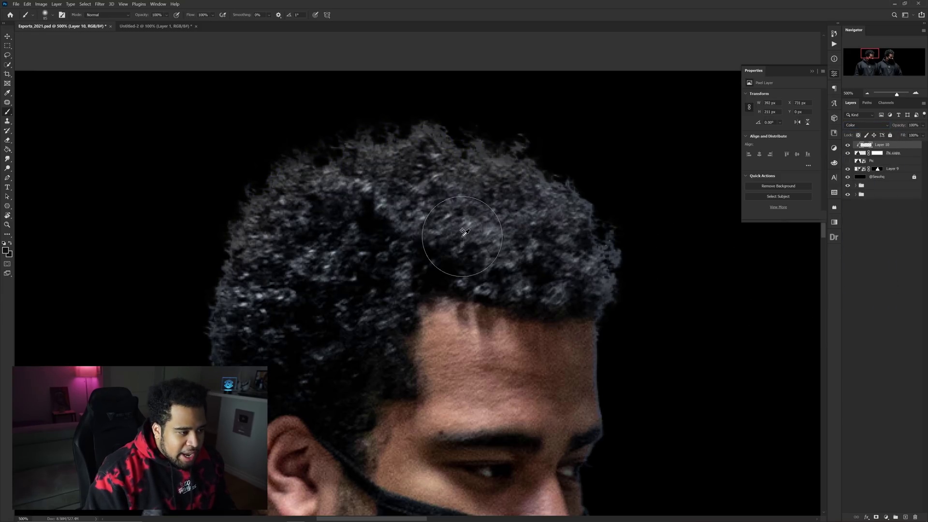
key(ctrl+1)
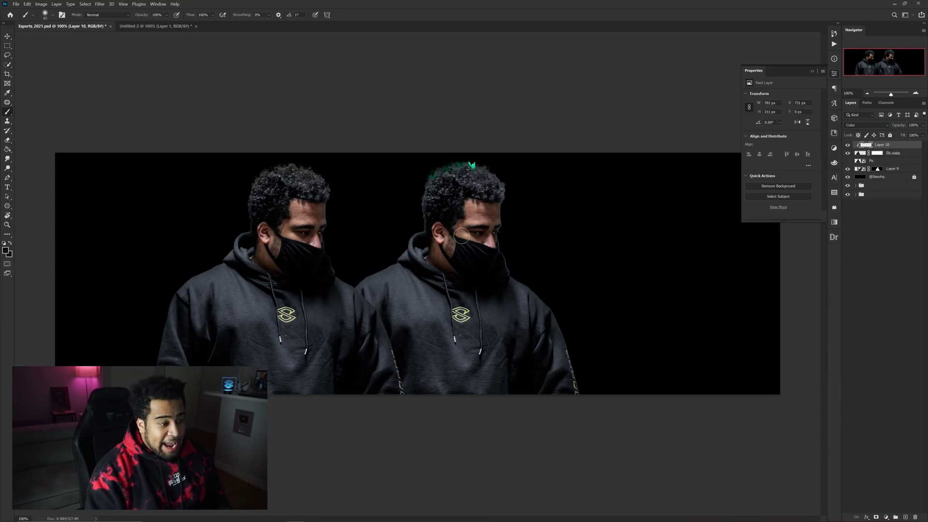
Delete the duplicate right-hand figure layer, Layer 9
key(v)
click(893, 169)
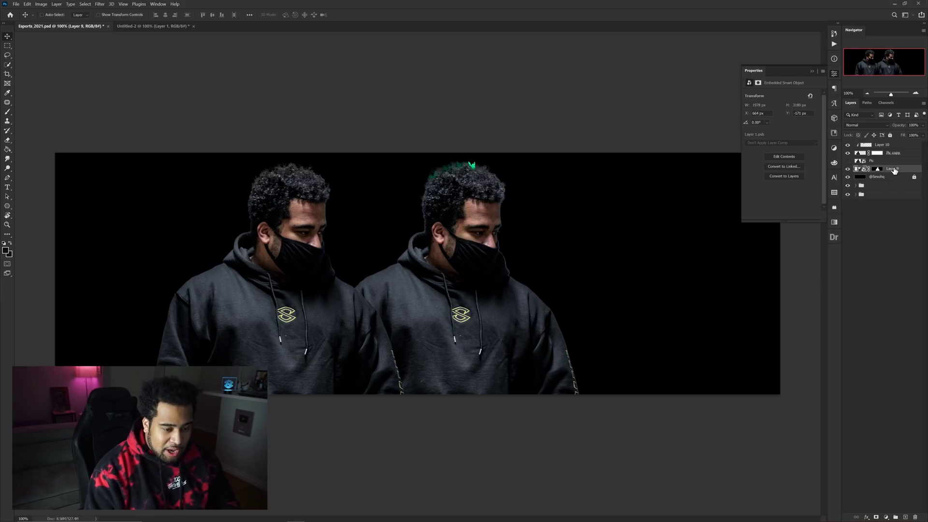
key(Delete)
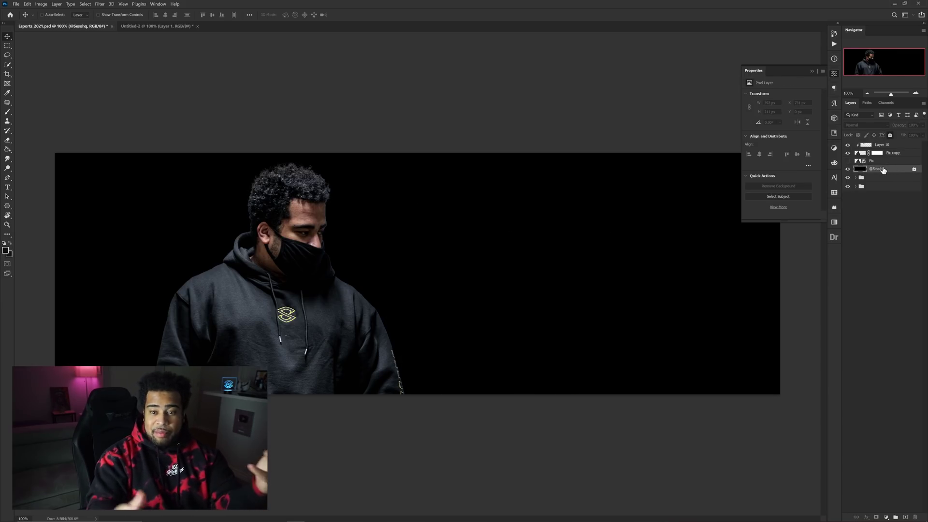
Bring the S graphic in from Untitled-2, invert it to white, and enlarge and tilt it
click(152, 26)
drag(328, 203, 317, 307)
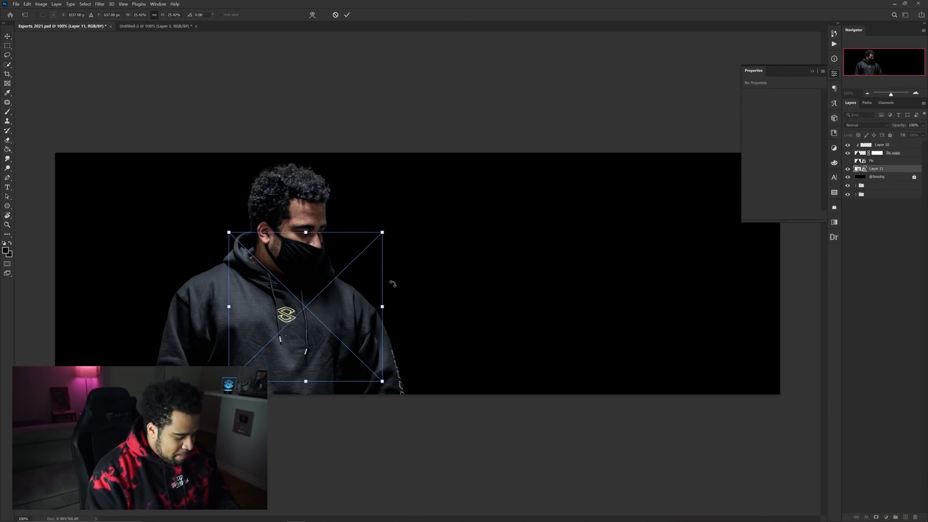
key(ctrl+i)
key(ctrl+t)
drag(384, 308, 529, 317)
key(Return)
Position the white S behind the player and enlarge it from its right side
drag(445, 293, 492, 333)
key(ctrl+t)
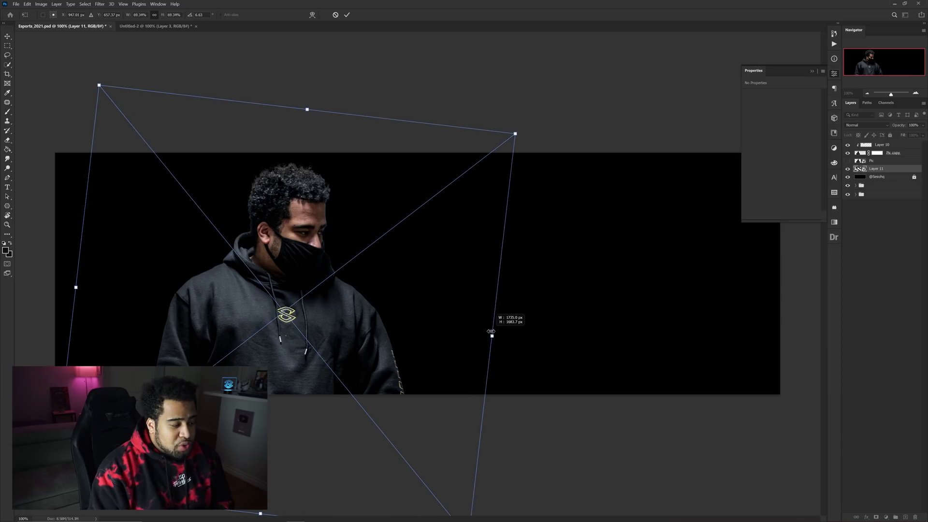
key(Return)
drag(386, 315, 371, 306)
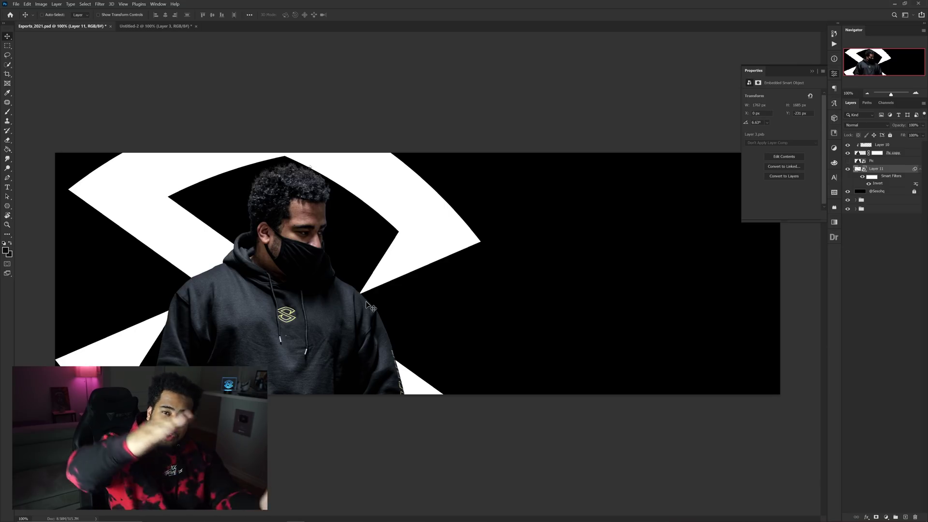
drag(384, 253, 451, 280)
Shrink the S slightly and shift it right and down into its final place
key(ctrl+t)
drag(488, 316, 452, 315)
key(Return)
drag(331, 296, 351, 297)
key(ctrl+t)
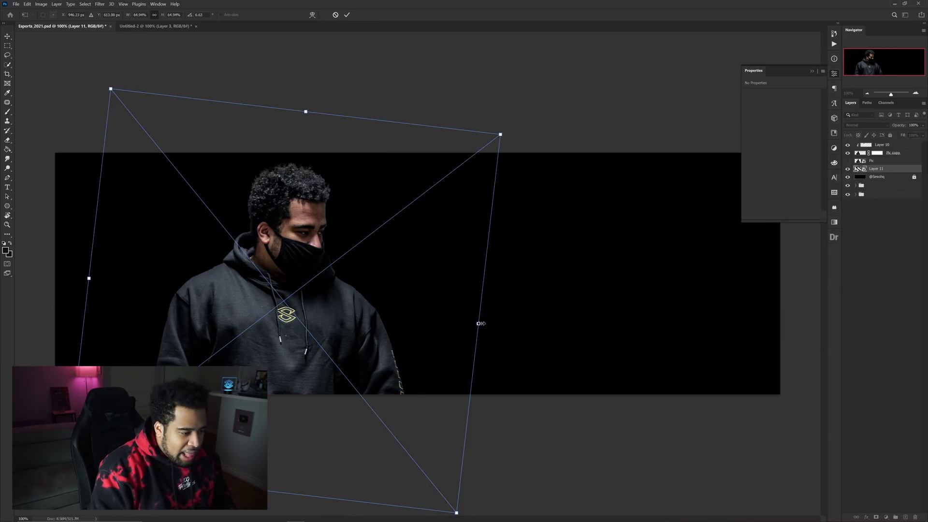
key(Return)
mouse_move(293, 284)
mouse_down()
mouse_move(312, 290)
mouse_move(305, 296)
mouse_up()
Drag the Valorant artwork in from Untitled-2 and place it beneath the player cut-out
click(308, 102)
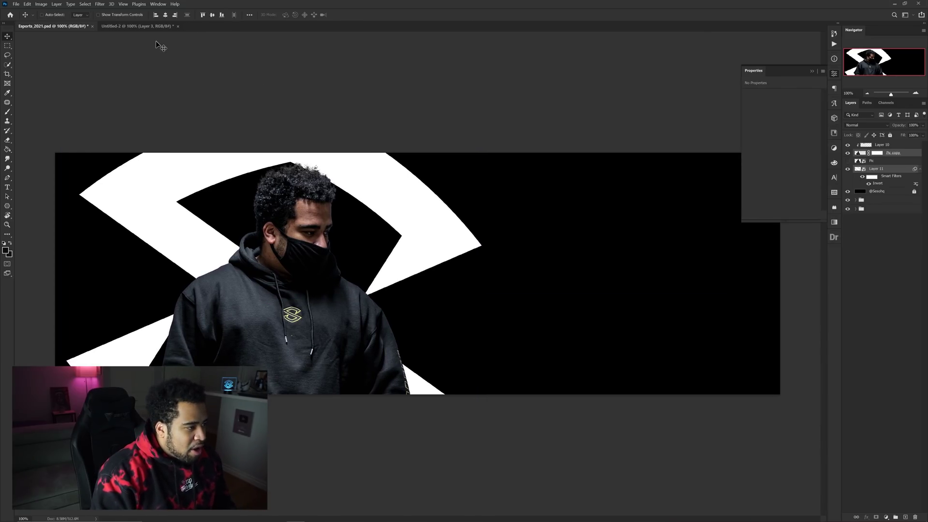
click(140, 27)
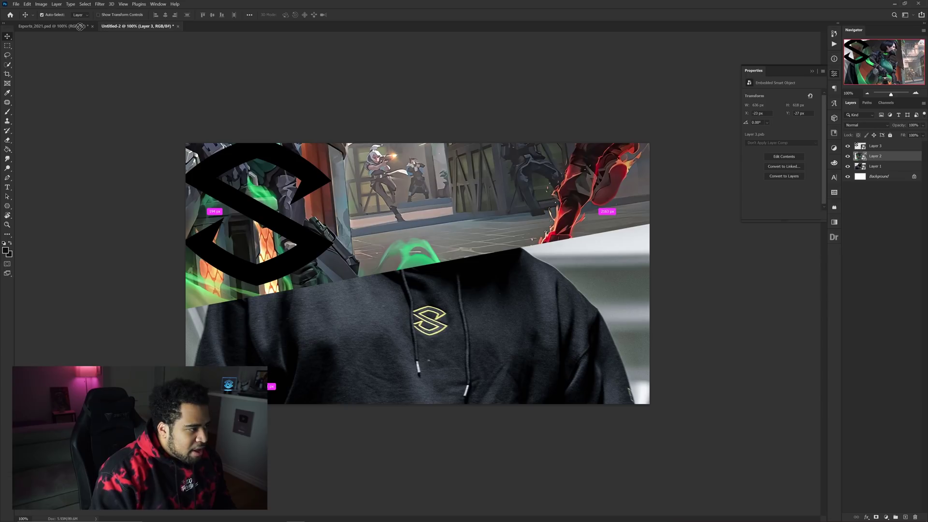
click(80, 27)
drag(80, 27, 318, 275)
drag(906, 166, 873, 169)
click(879, 170)
click(875, 174)
click(874, 170)
Flip the Valorant artwork horizontally and move it so Viper sits to the player's right
key(ctrl+t)
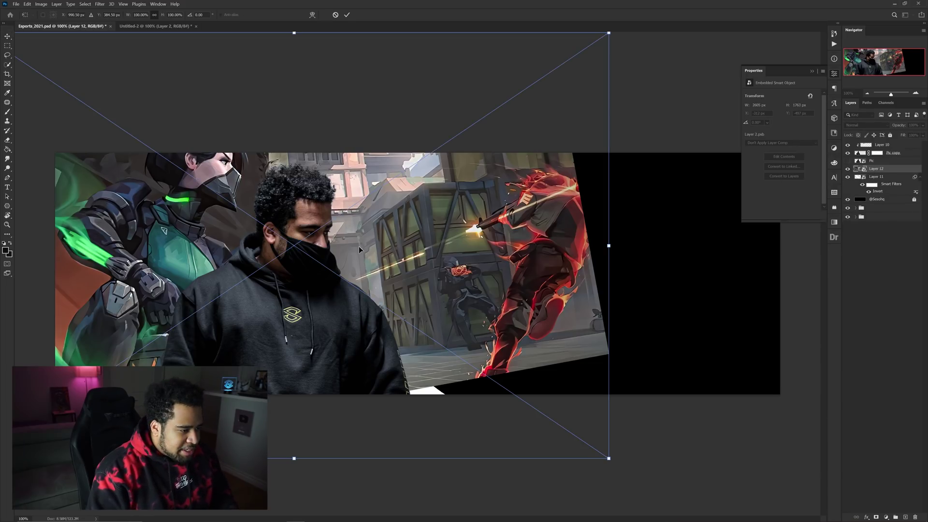
right_click(358, 274)
click(386, 391)
drag(460, 249, 290, 294)
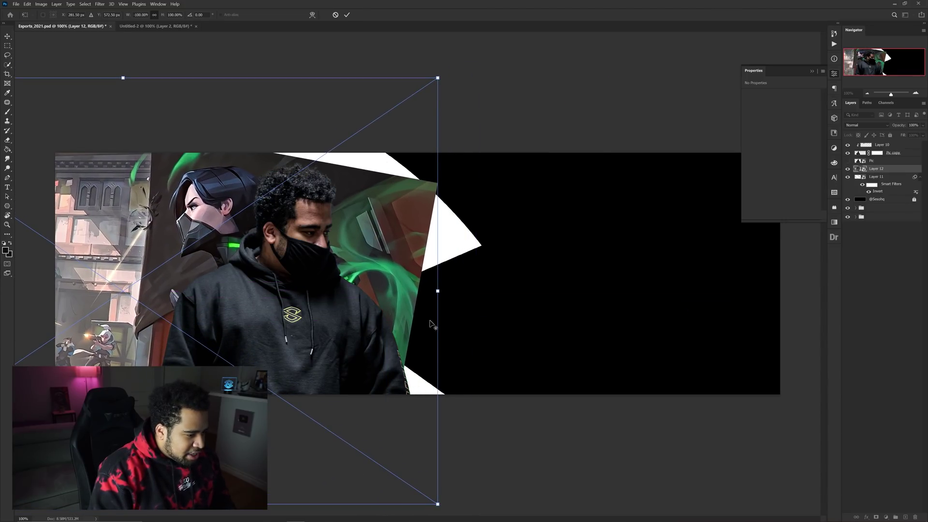
drag(269, 305, 519, 312)
key(Return)
key(w)
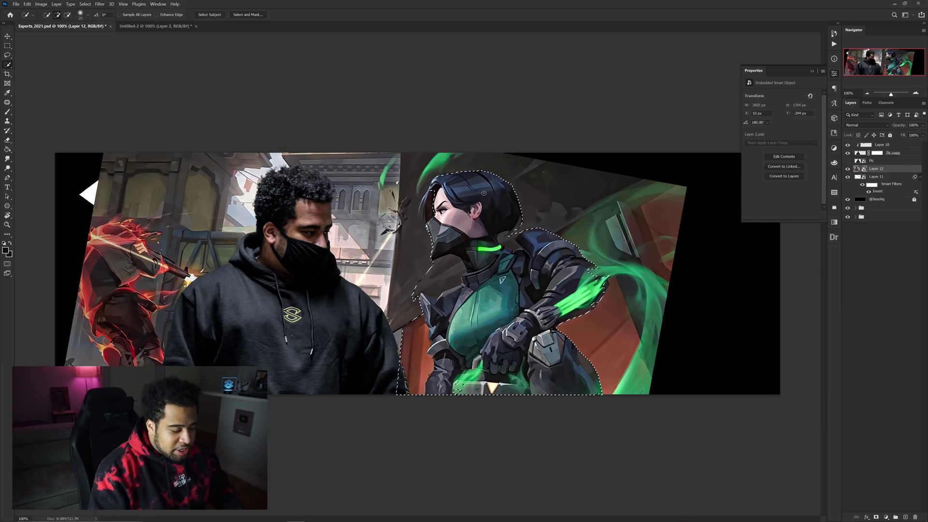
Enter Quick Mask and paint Viper's dark hair strands into the selection
key(q)
key(b)
scroll(408, 215, up, 3)
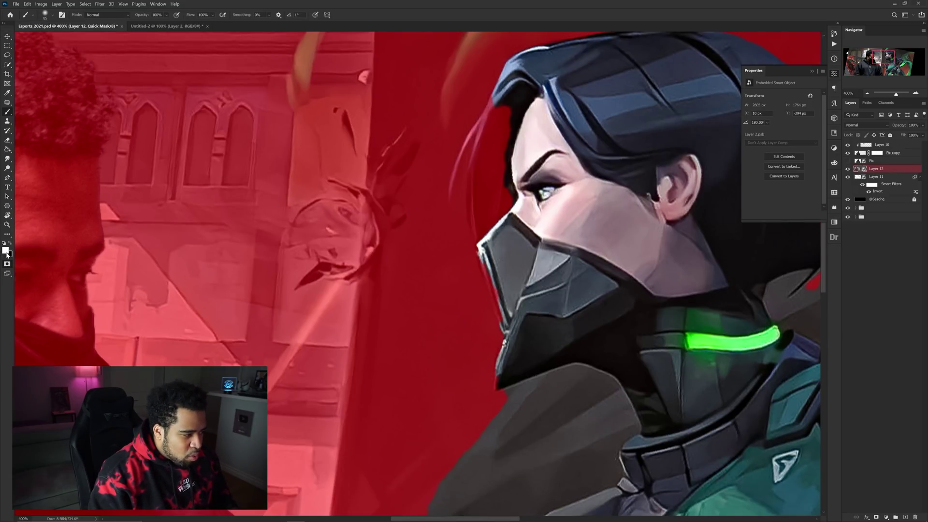
scroll(488, 120, up, 2)
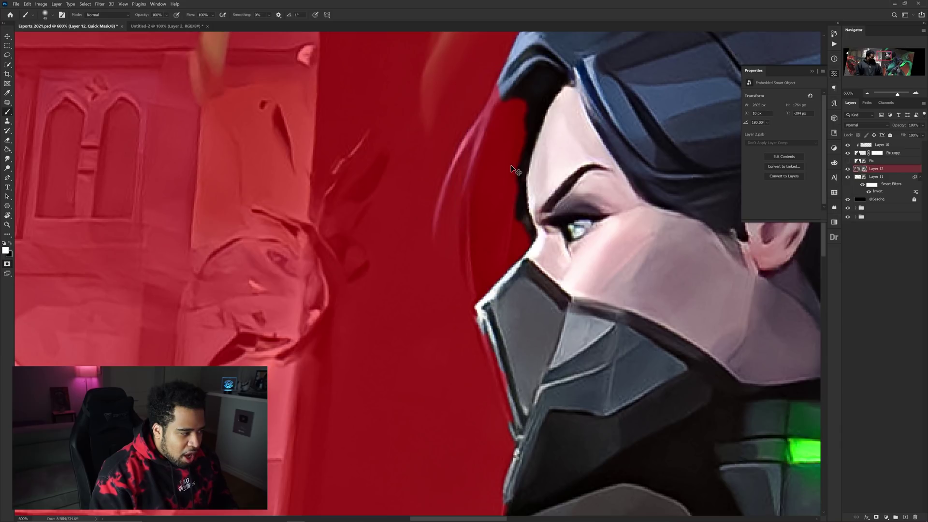
alt+right_click(506, 104)
mouse_move(508, 91)
mouse_down()
mouse_move(503, 141)
mouse_move(521, 103)
mouse_move(528, 297)
mouse_up()
mouse_move(506, 105)
mouse_down()
mouse_move(486, 204)
mouse_move(492, 307)
mouse_move(510, 147)
mouse_move(514, 298)
mouse_move(496, 128)
mouse_move(482, 270)
mouse_up()
Switch to a 16 px brush for painting out and zoom in on Viper's collar edge
alt+right_click(482, 269)
key(x)
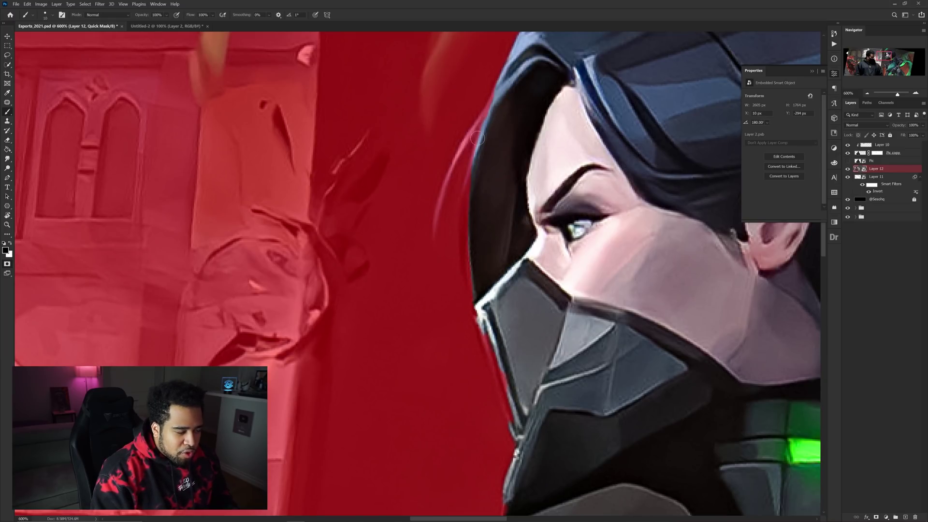
scroll(478, 130, down, 5)
key(ctrl+plus)
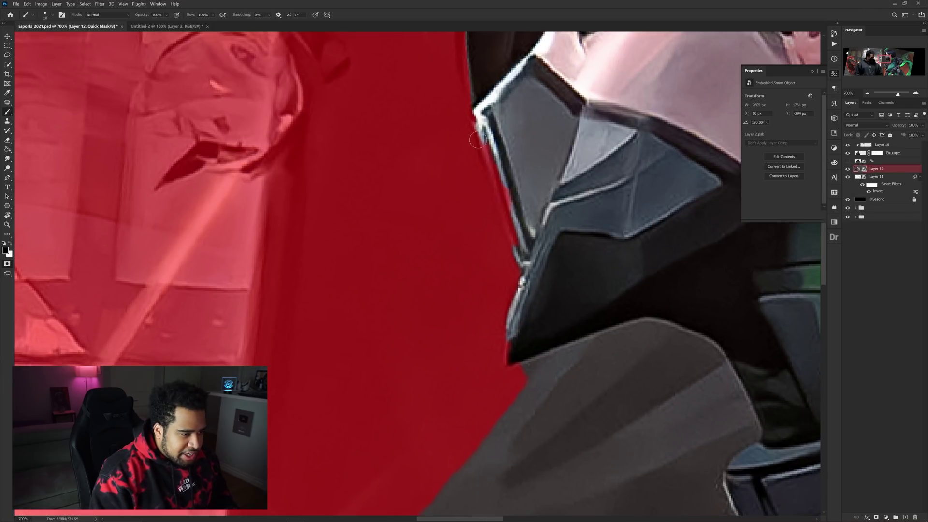
drag(477, 125, 496, 159)
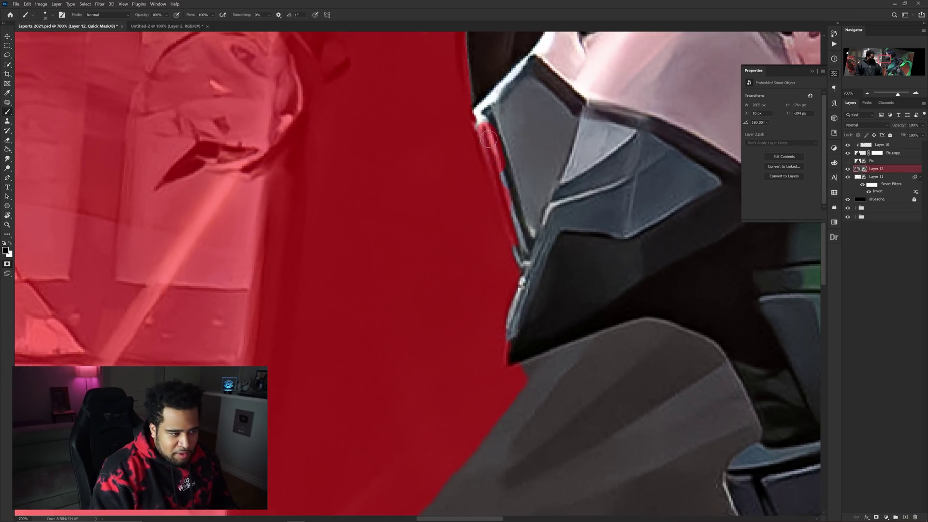
key(ctrl+z)
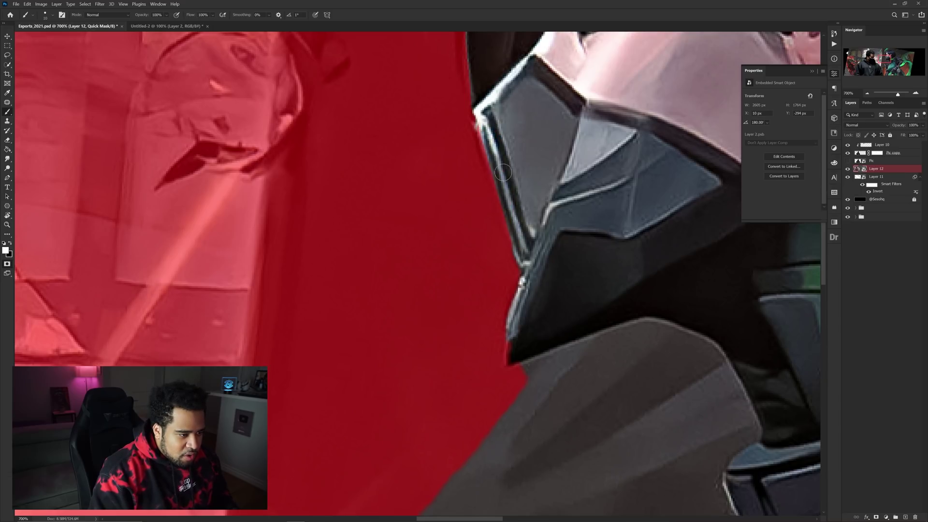
drag(540, 275, 564, 153)
drag(547, 201, 574, 96)
drag(647, 107, 451, 188)
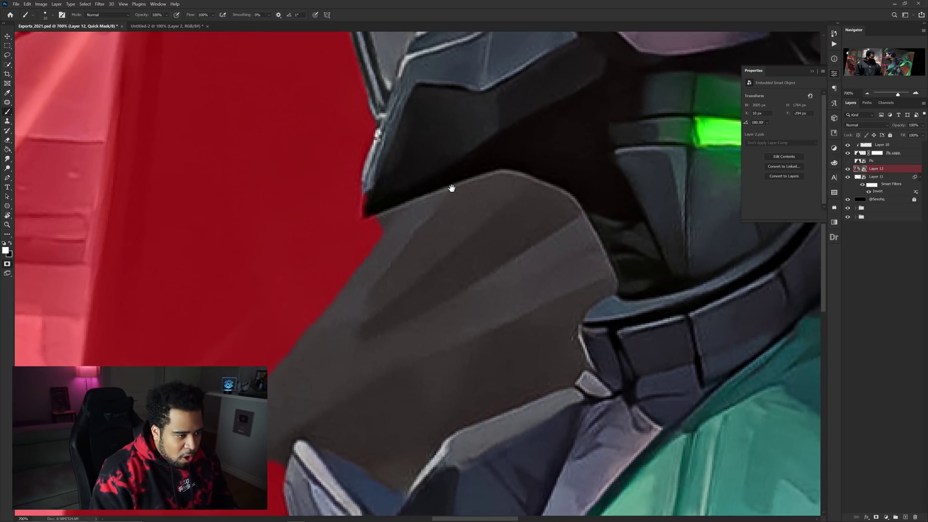
Mask out the background along the collar and shoulder, then exit Quick Mask to a selection
key(x)
drag(380, 221, 394, 219)
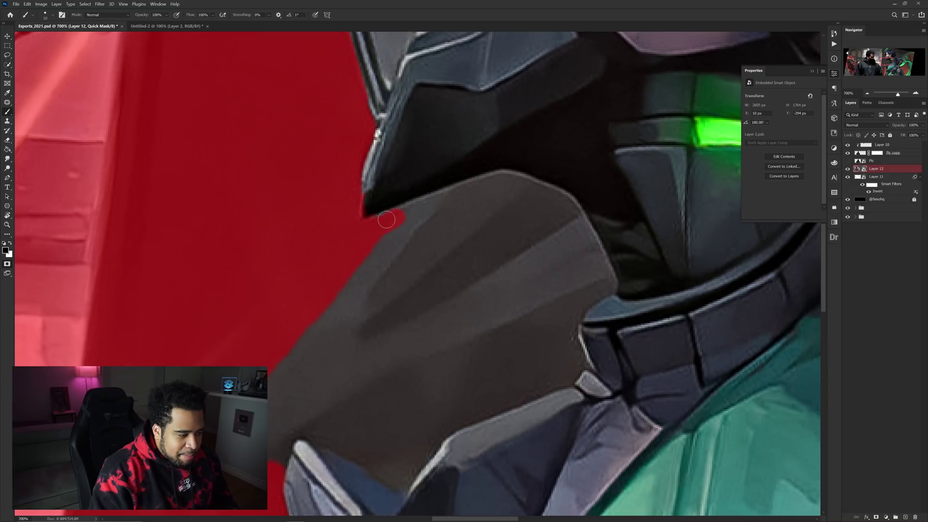
shift+click(498, 177)
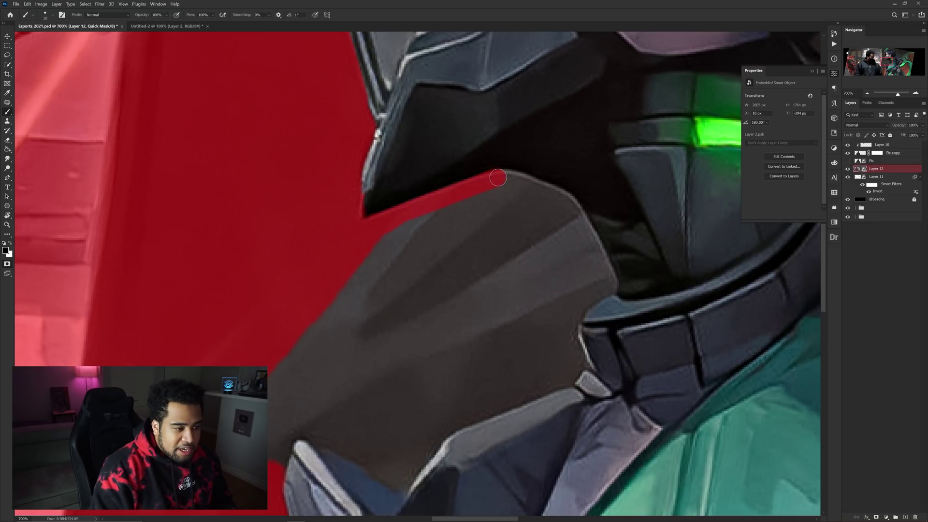
mouse_move(576, 212)
mouse_down()
mouse_move(608, 273)
mouse_move(670, 77)
mouse_move(663, 118)
mouse_up()
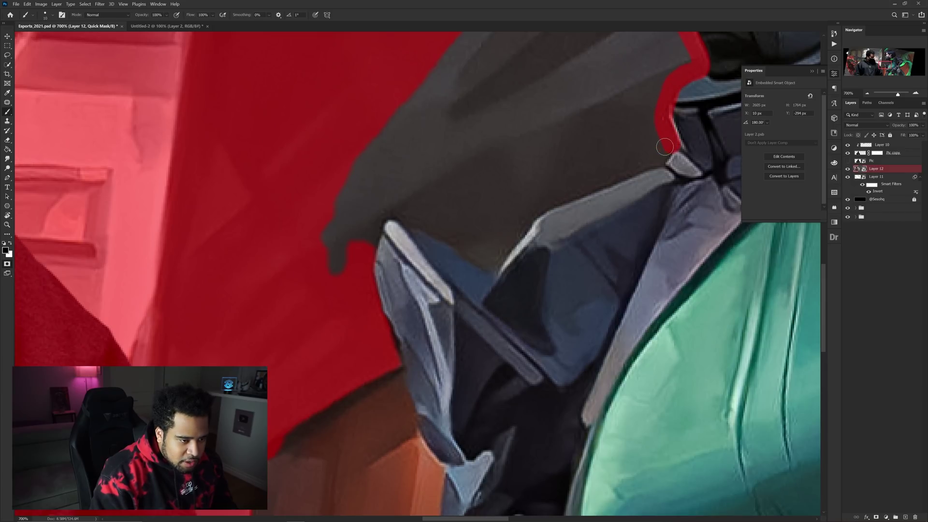
drag(578, 190, 536, 210)
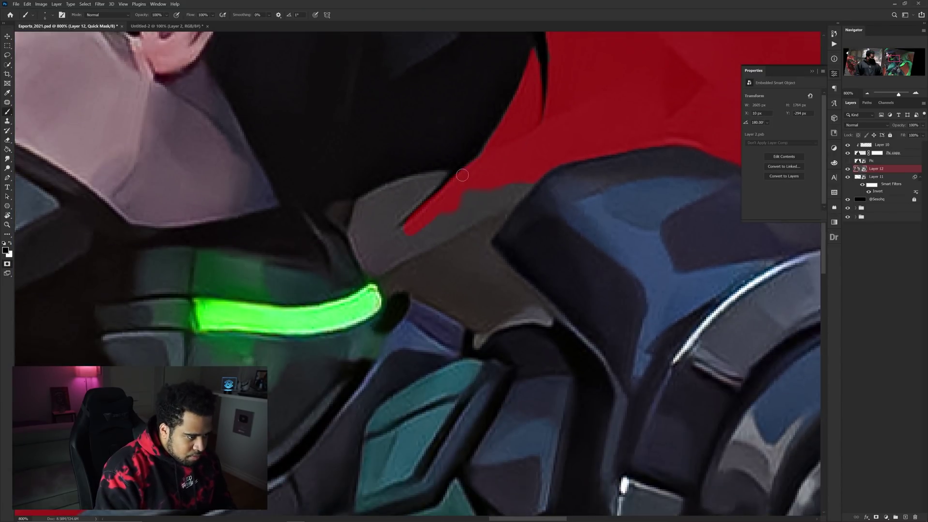
drag(464, 175, 401, 225)
click(463, 263)
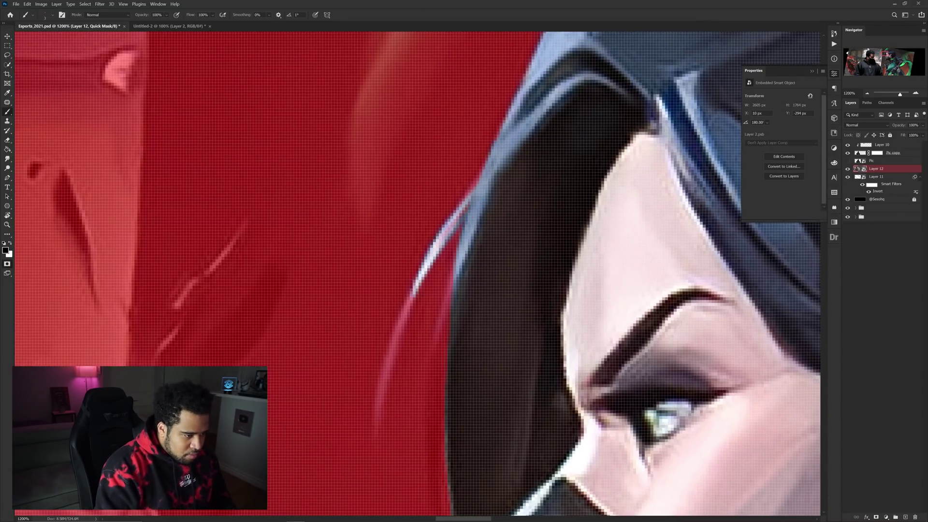
key(ctrl+1)
key(q)
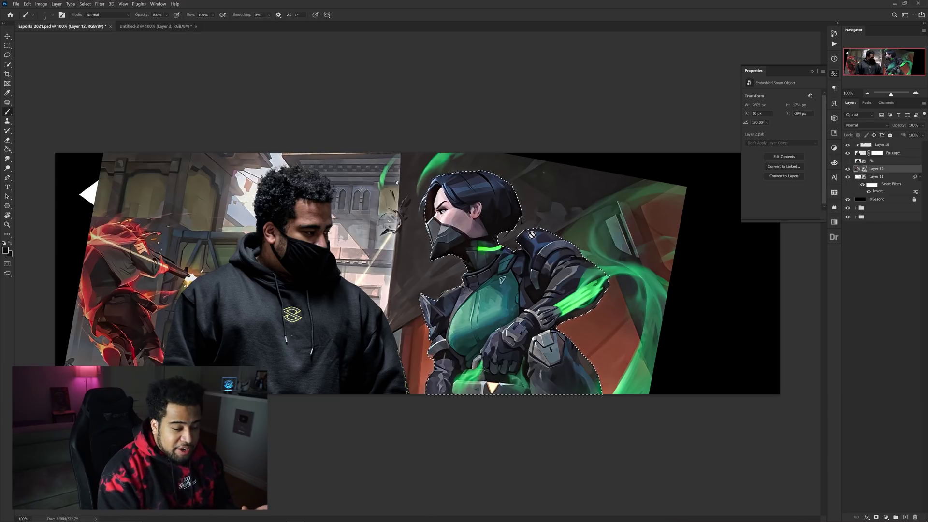
Mask Layer 12 down to Viper and move her left behind the player
click(877, 518)
key(v)
drag(592, 304, 302, 304)
drag(199, 123, 315, 284)
Show the swoosh layer, collapse and hide the groups, and move the four artwork layers about 30 px right
click(847, 176)
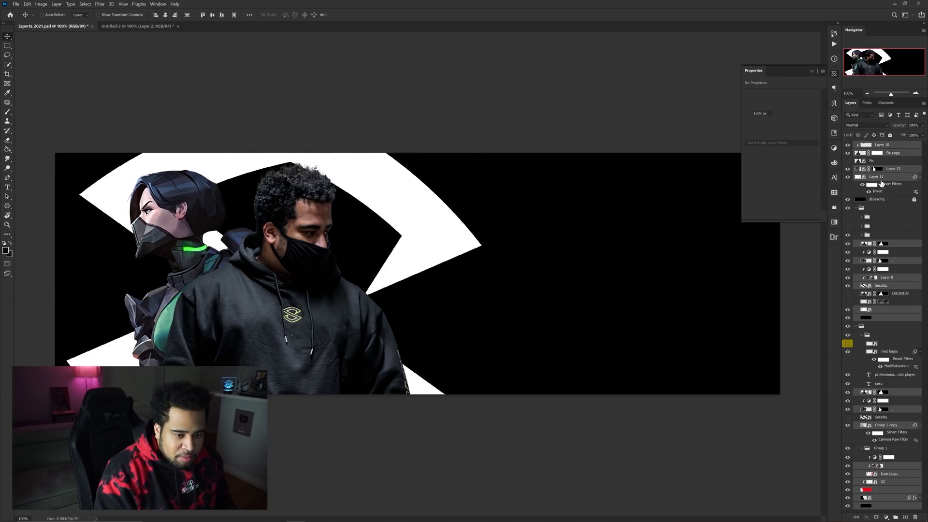
click(884, 169)
click(856, 208)
click(856, 217)
click(847, 217)
click(847, 209)
drag(185, 133, 255, 296)
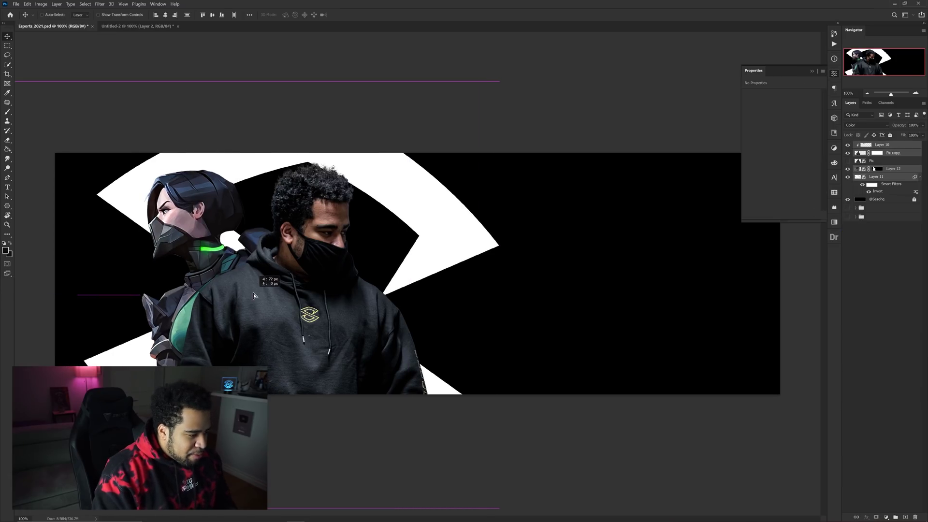
drag(190, 232, 185, 208)
key(ctrl+z)
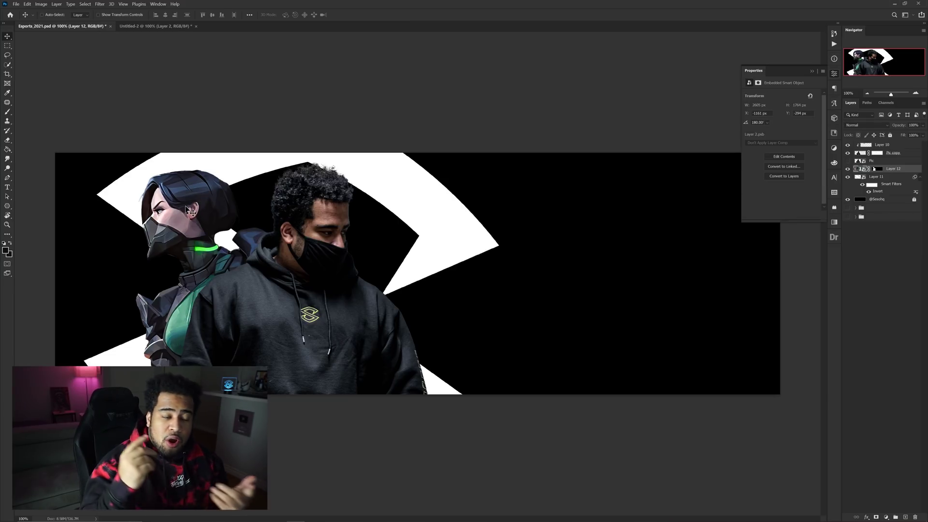
key(ctrl)
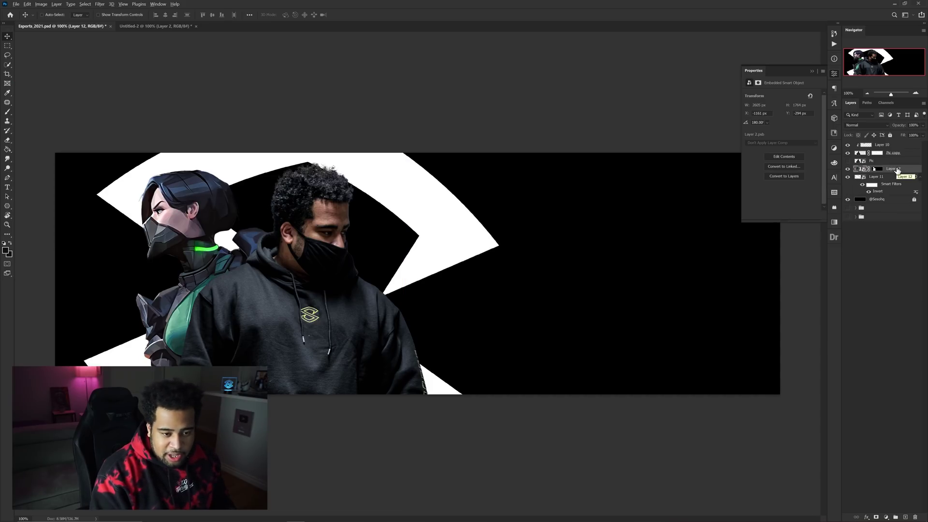
Duplicate Layer 12 and invert its mask so the copy shows the whole background scene
alt+drag(896, 170, 896, 177)
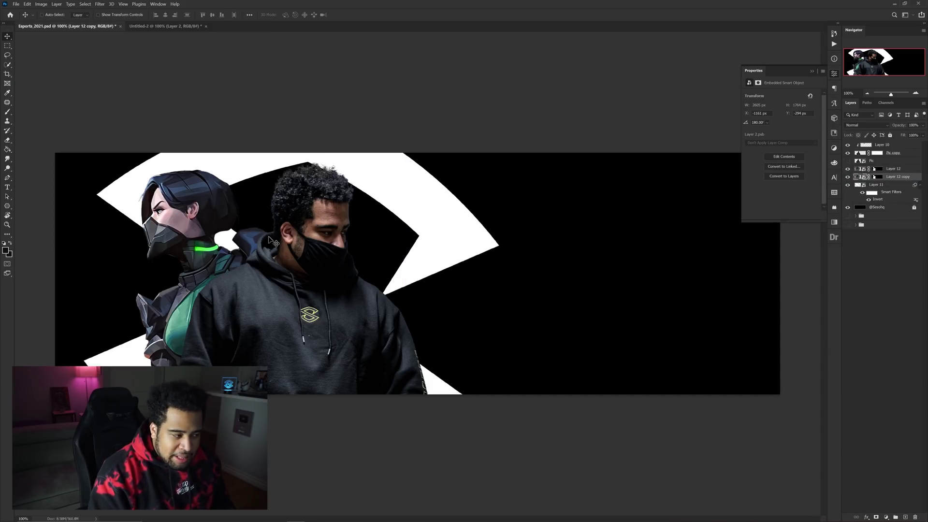
drag(273, 237, 501, 227)
key(ctrl+z)
click(877, 176)
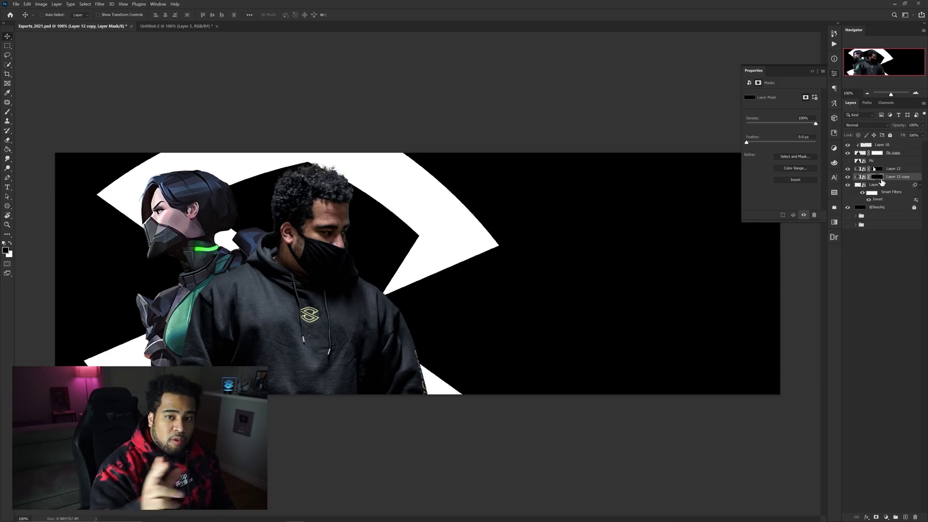
key(ctrl+i)
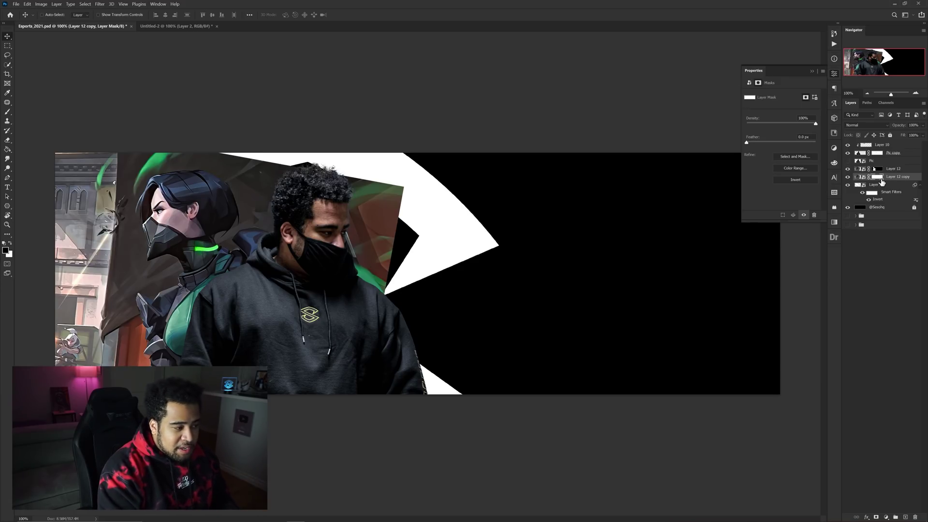
drag(193, 329, 444, 194)
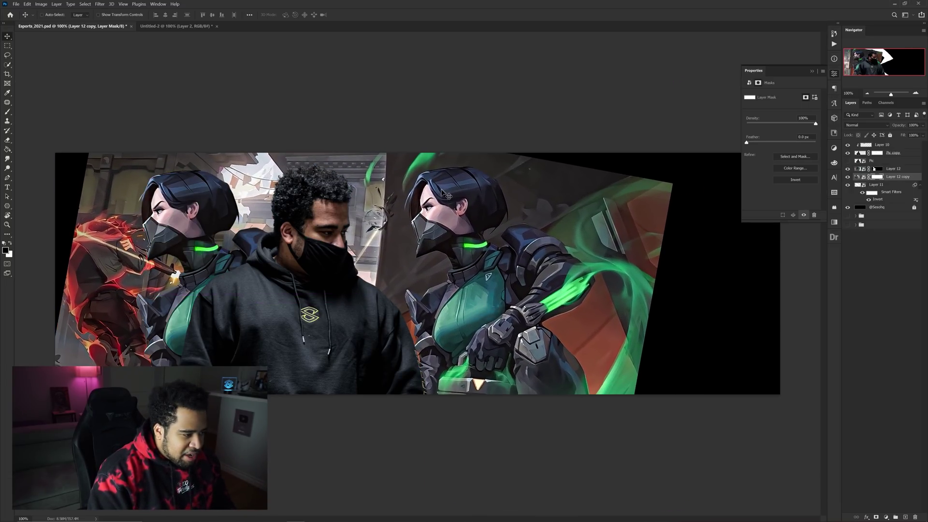
Clip the copy into the white S and scale it to about 119%, shifted right
alt+click(888, 179)
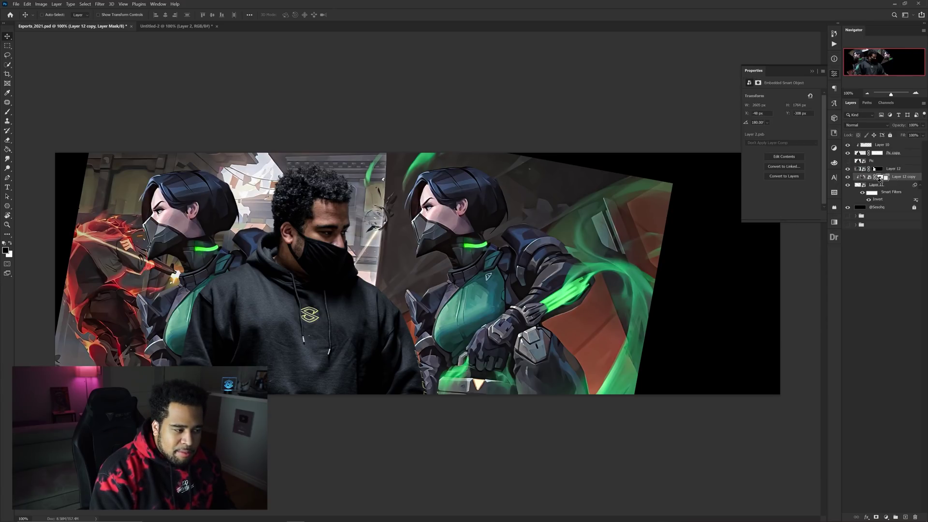
drag(433, 199, 508, 199)
key(ctrl+t)
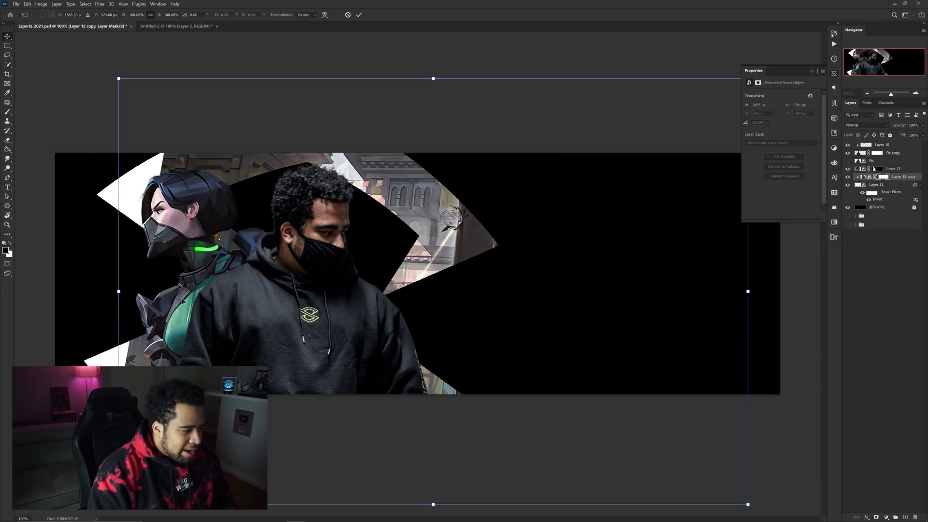
drag(120, 292, 1, 292)
drag(239, 292, 301, 276)
key(Return)
drag(371, 269, 363, 270)
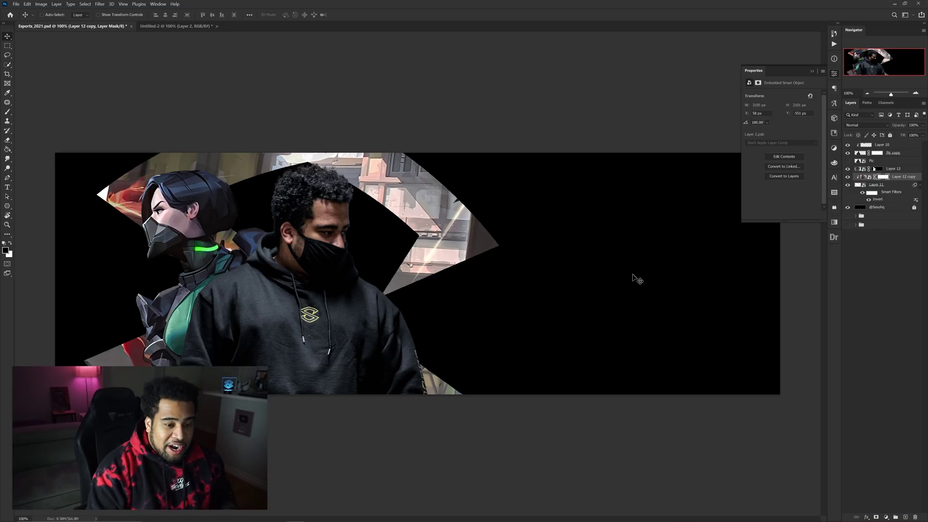
Add a Gradient Map adjustment clipped to the background scene and try presets, landing on red and cyan
click(886, 517)
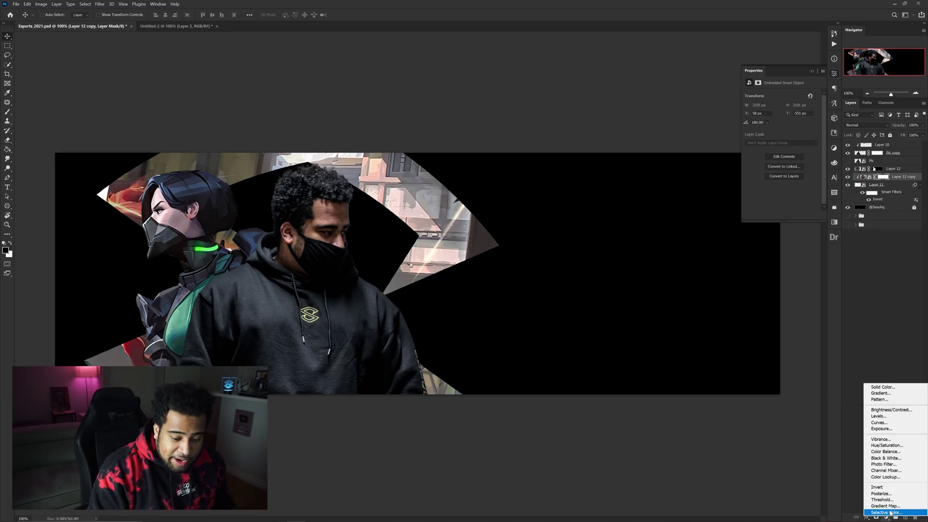
click(889, 492)
alt+click(895, 179)
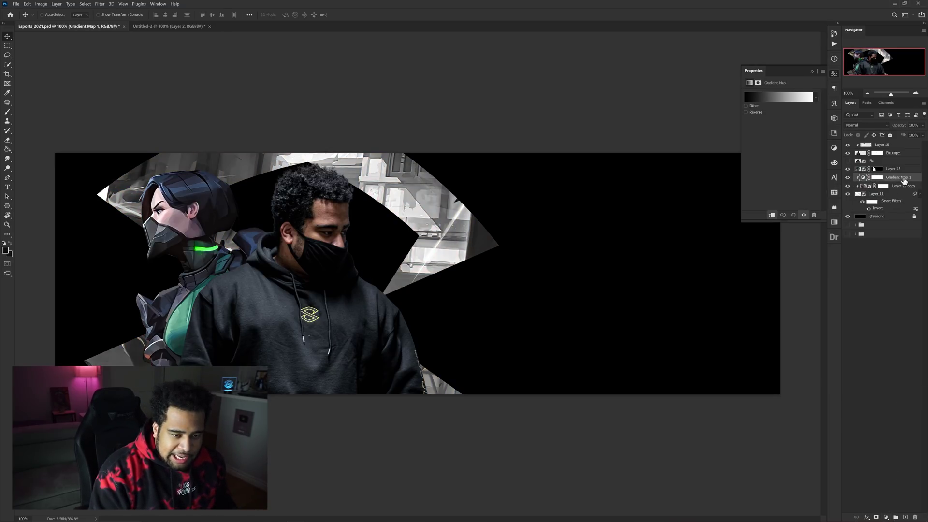
click(774, 99)
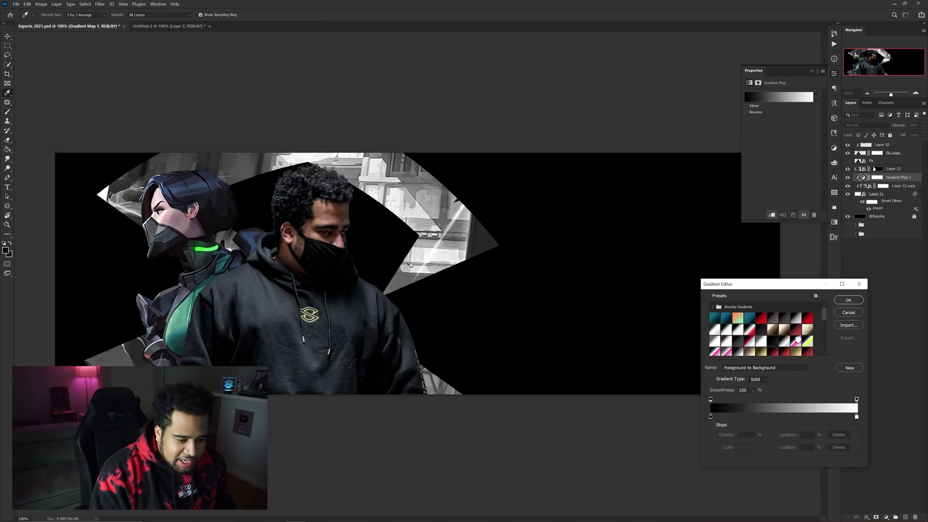
click(798, 342)
scroll(798, 342, down, 3)
click(799, 341)
click(800, 344)
click(804, 343)
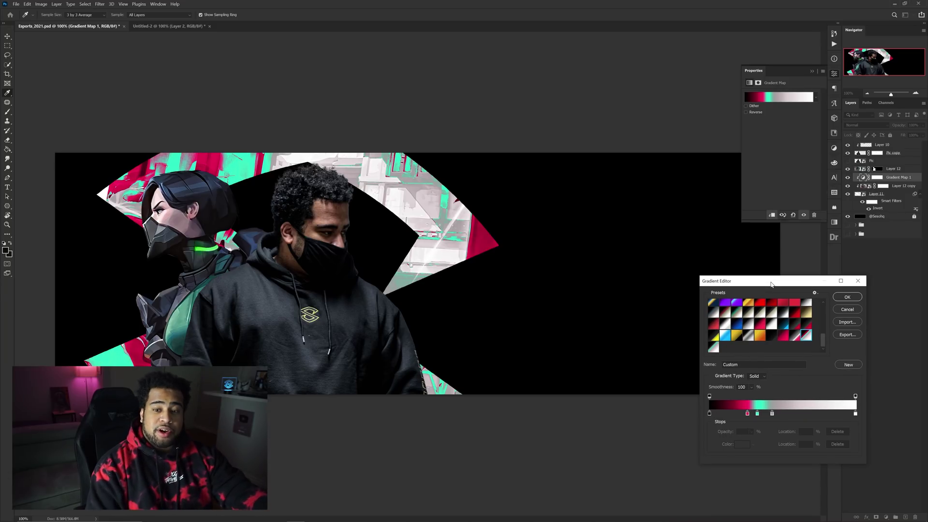
Review the colours of the black, pink, teal, grey and white gradient stops
drag(772, 287, 616, 59)
double_click(555, 189)
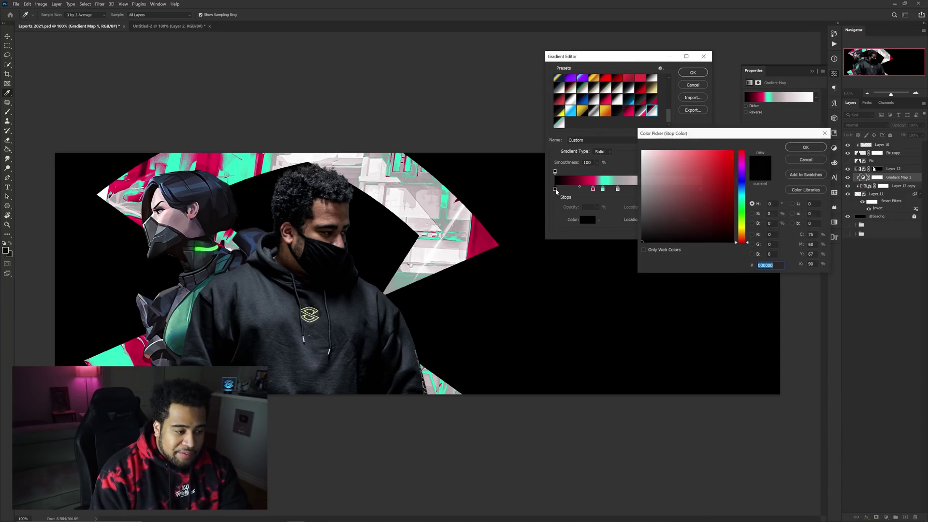
click(805, 147)
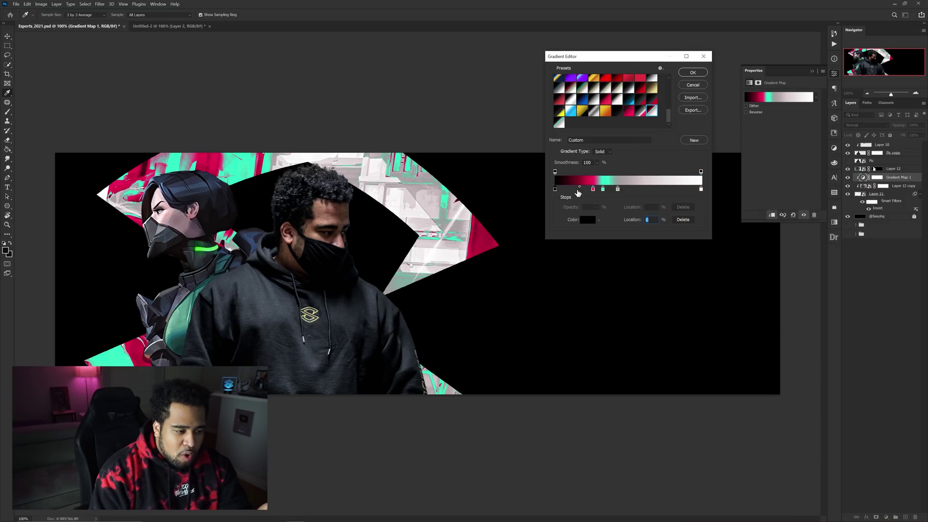
double_click(593, 189)
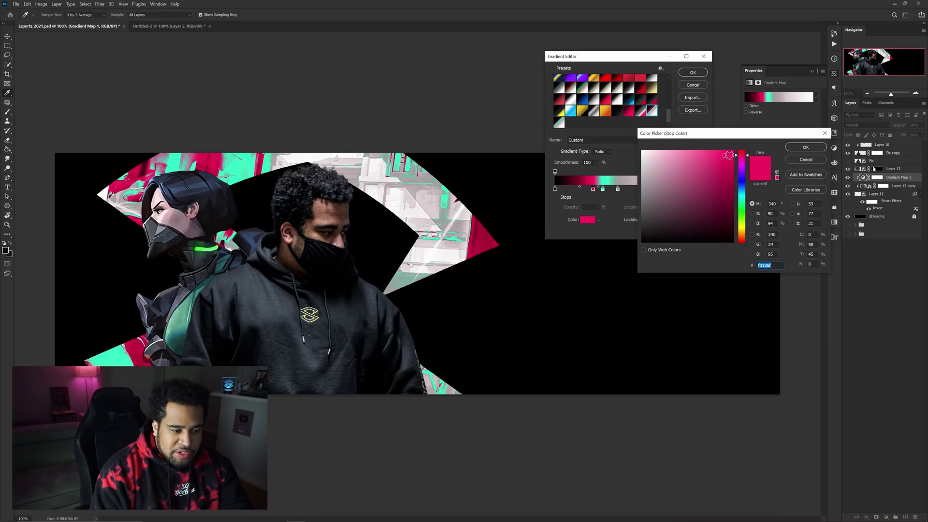
click(802, 148)
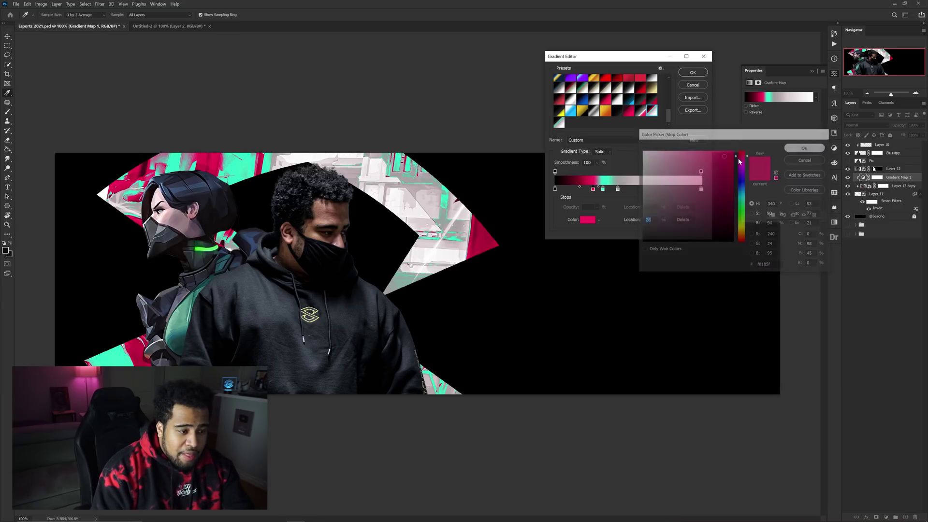
double_click(602, 189)
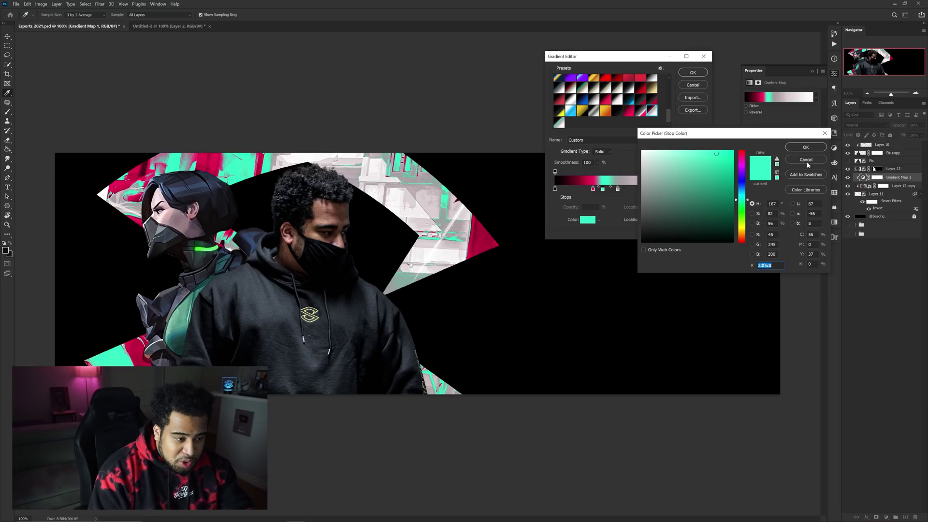
click(805, 147)
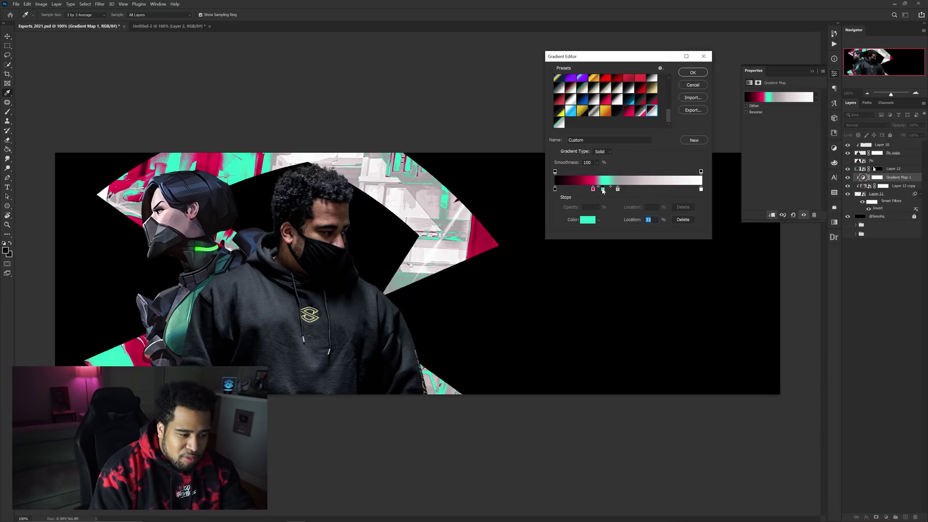
double_click(617, 189)
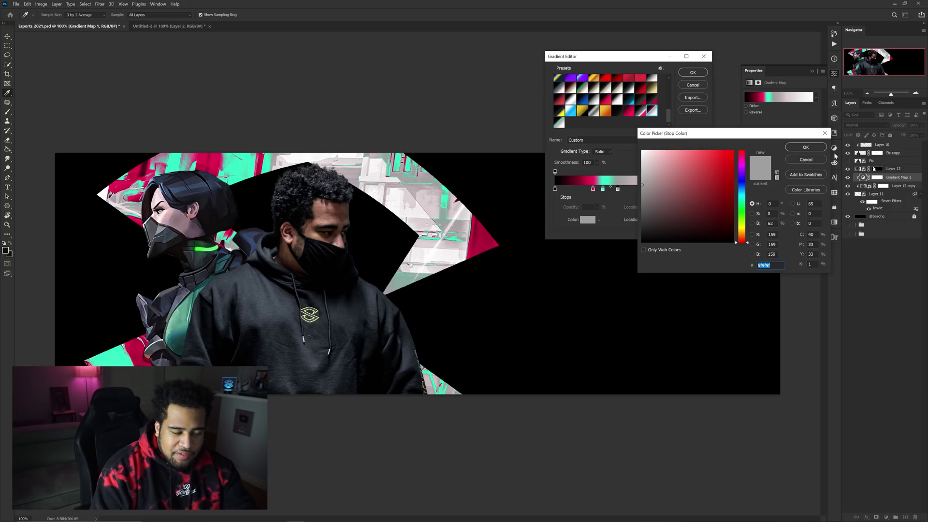
click(824, 133)
double_click(702, 188)
key(Escape)
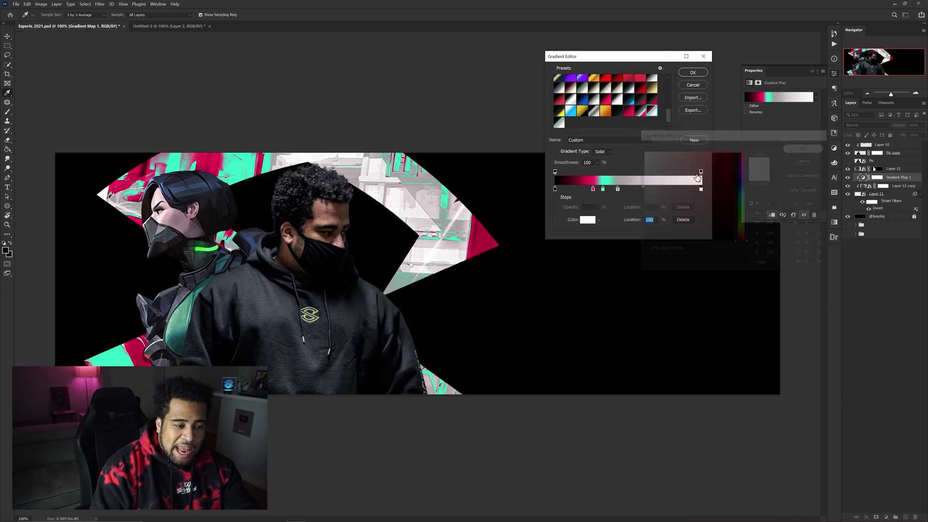
Shift the dark-to-pink transition point right and check the grey and green stops
click(643, 188)
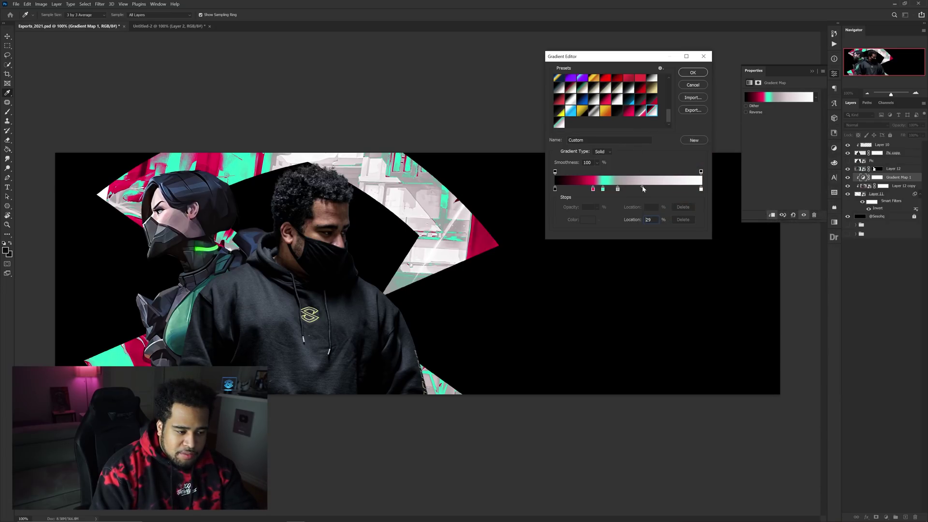
click(618, 190)
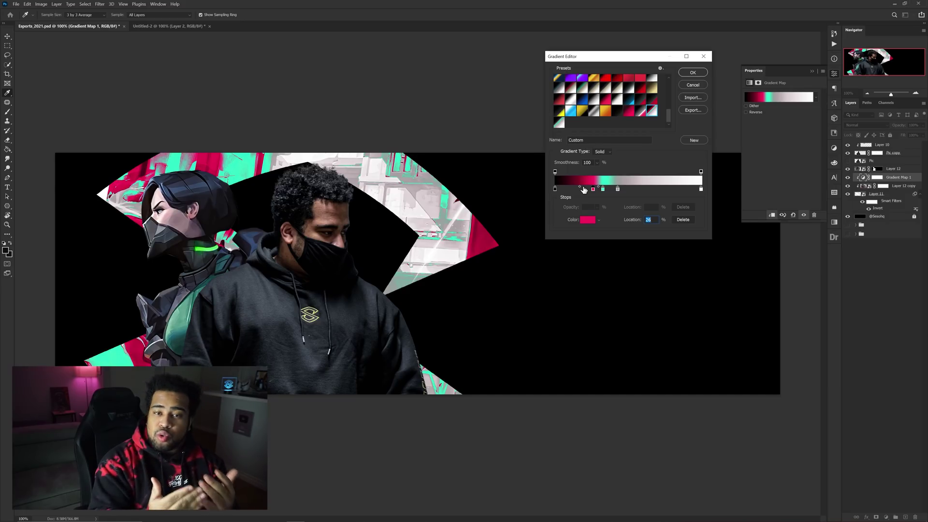
drag(580, 188, 636, 206)
click(618, 189)
click(603, 189)
click(610, 187)
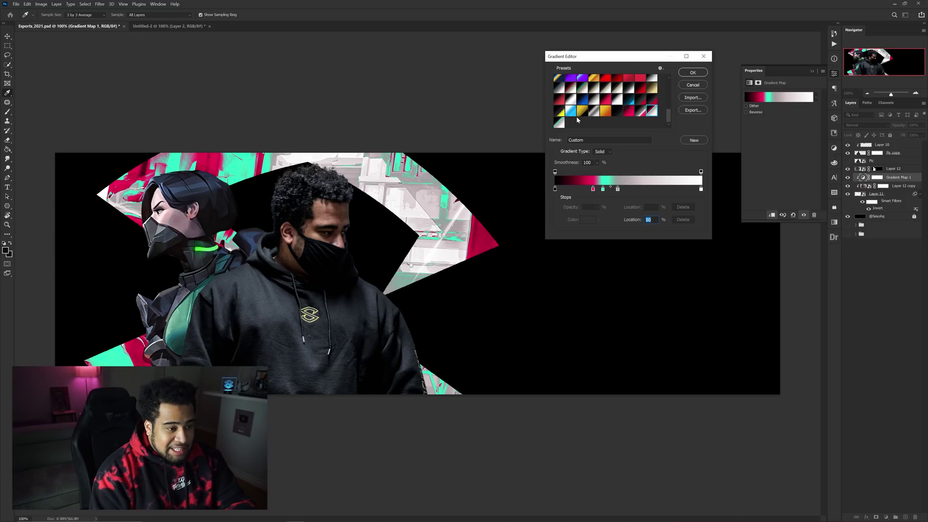
Apply the green gradient preset and confirm the black, teal and white gradient map
click(559, 123)
click(640, 110)
click(559, 124)
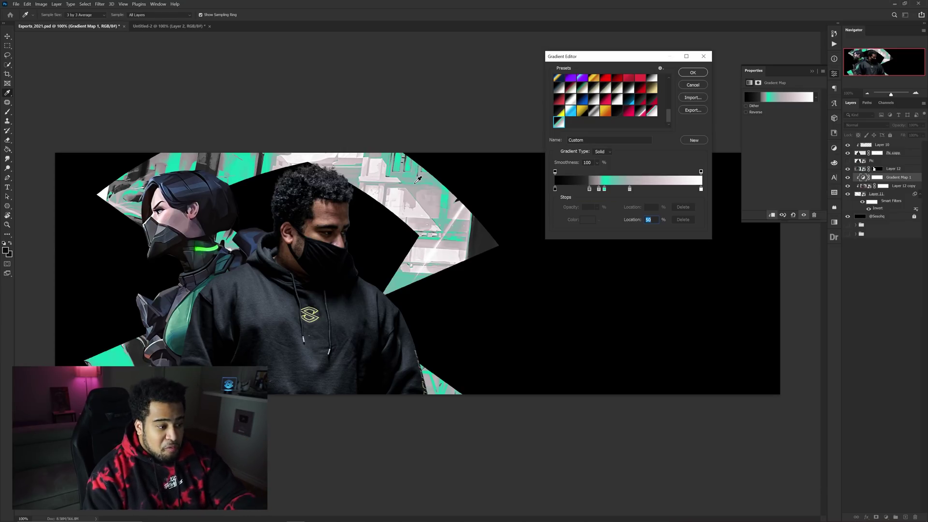
click(692, 72)
key(v)
key(ctrl+minus)
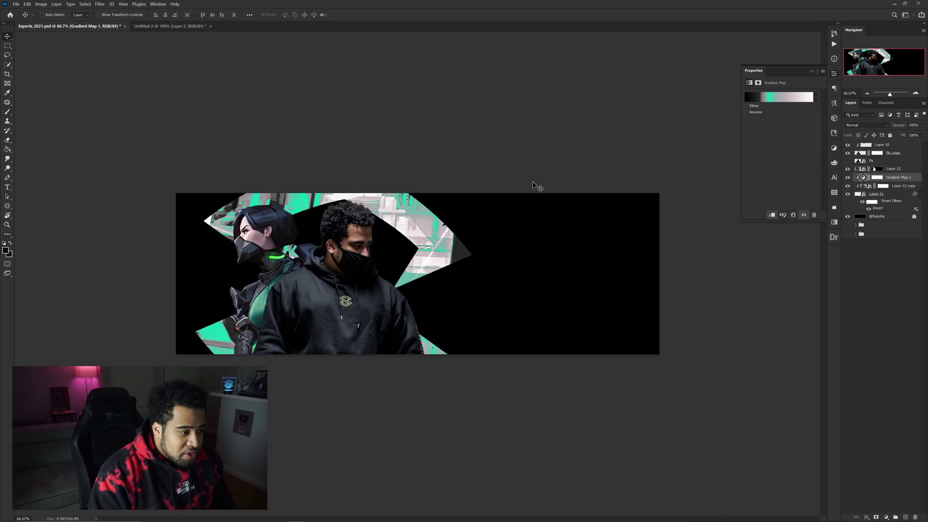
click(892, 216)
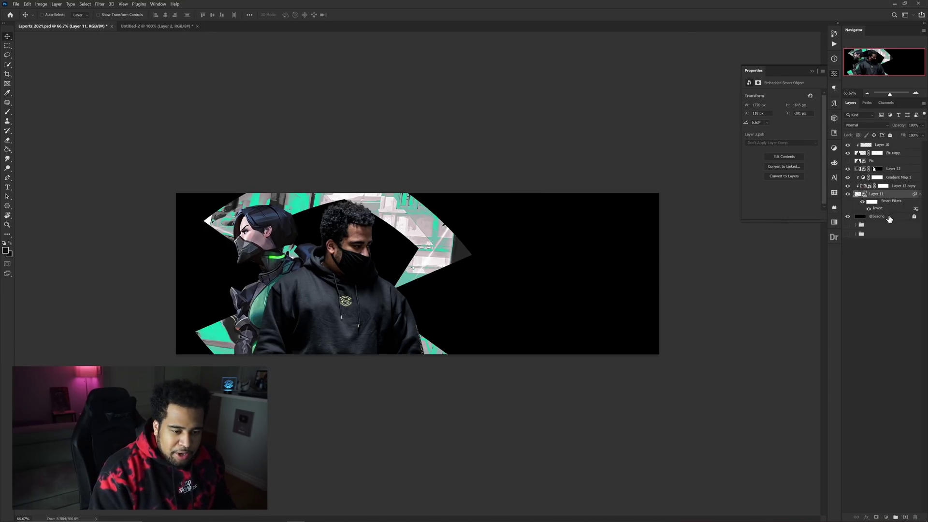
click(906, 517)
key(p)
click(318, 155)
click(280, 277)
click(325, 370)
click(325, 405)
click(754, 372)
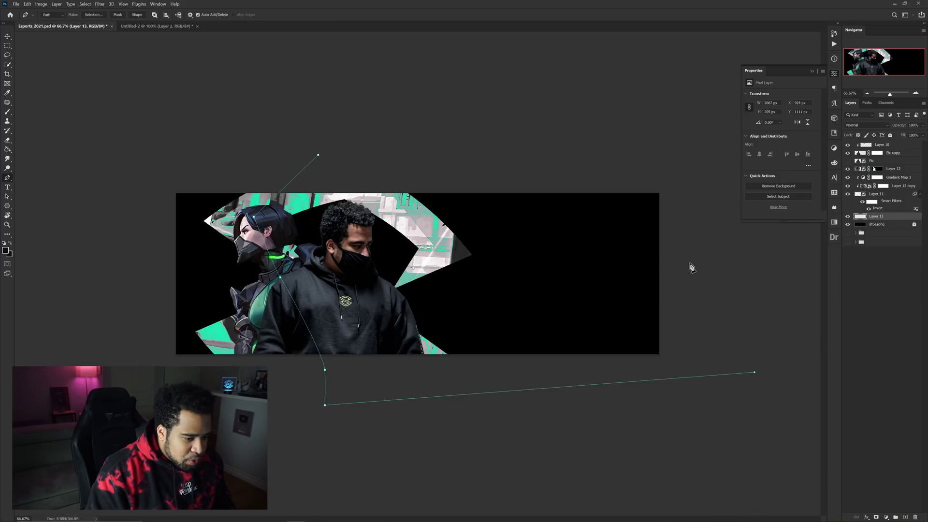
click(681, 146)
click(320, 155)
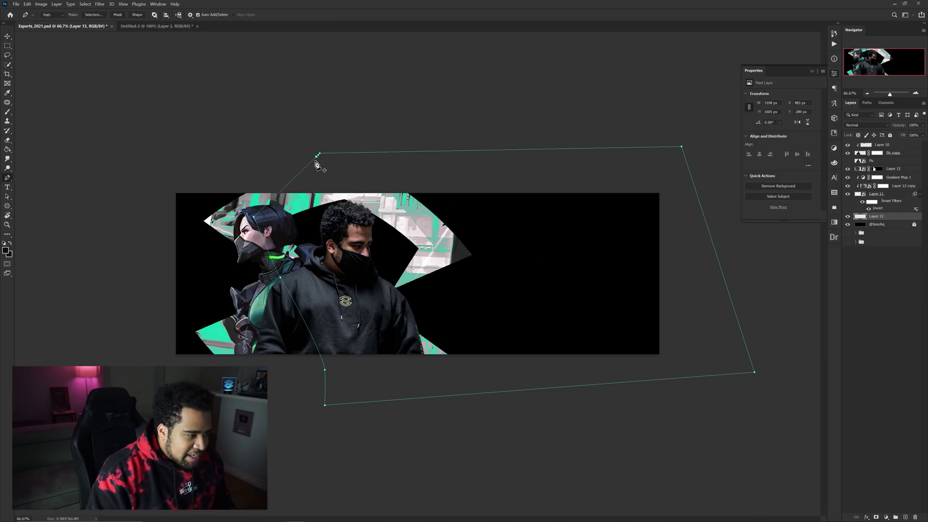
Fill the outlined area and turn it white with Hue/Saturation Lightness +100
key(ctrl+Return)
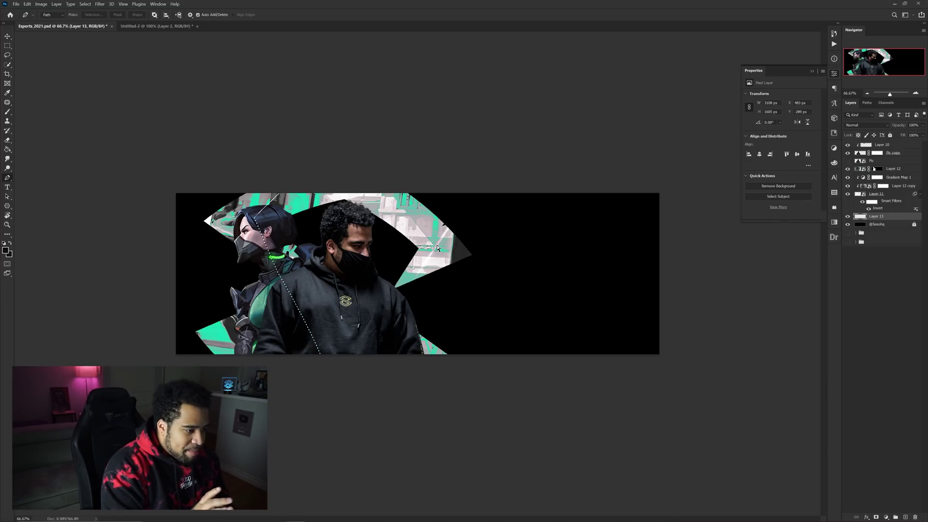
key(alt+BackSpace)
key(ctrl+d)
key(ctrl+u)
drag(708, 238, 800, 220)
click(789, 165)
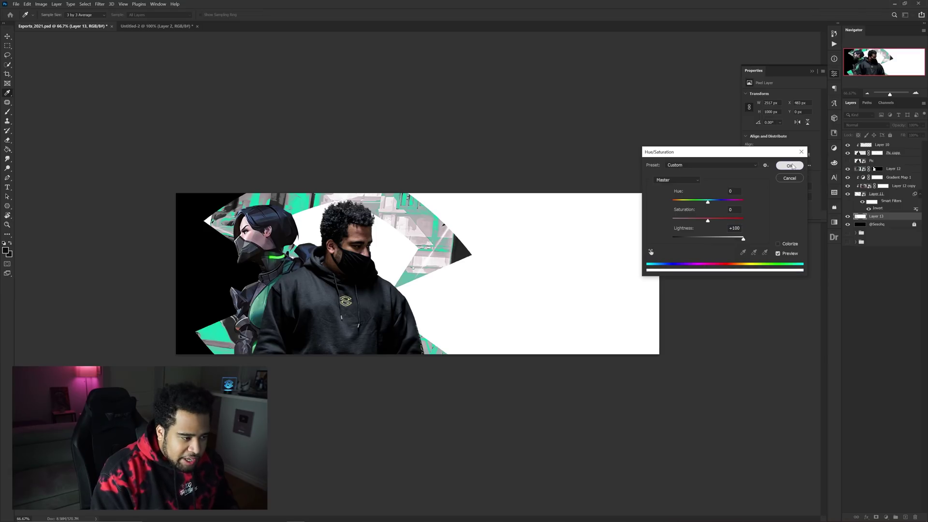
key(v)
drag(419, 234, 512, 196)
key(ctrl+z)
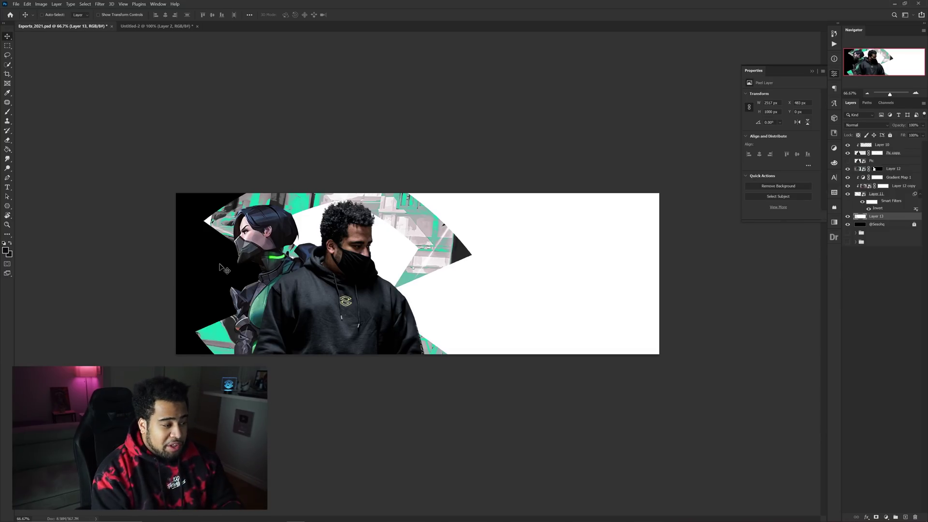
Type a SESO title on the white side and move it into the middle
ctrl+click(264, 237)
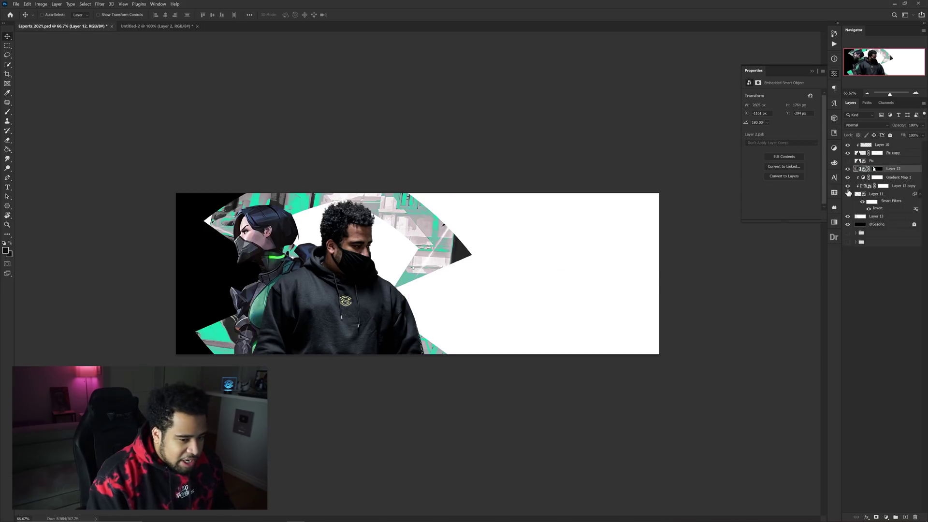
scroll(249, 243, up, 2)
drag(114, 139, 438, 232)
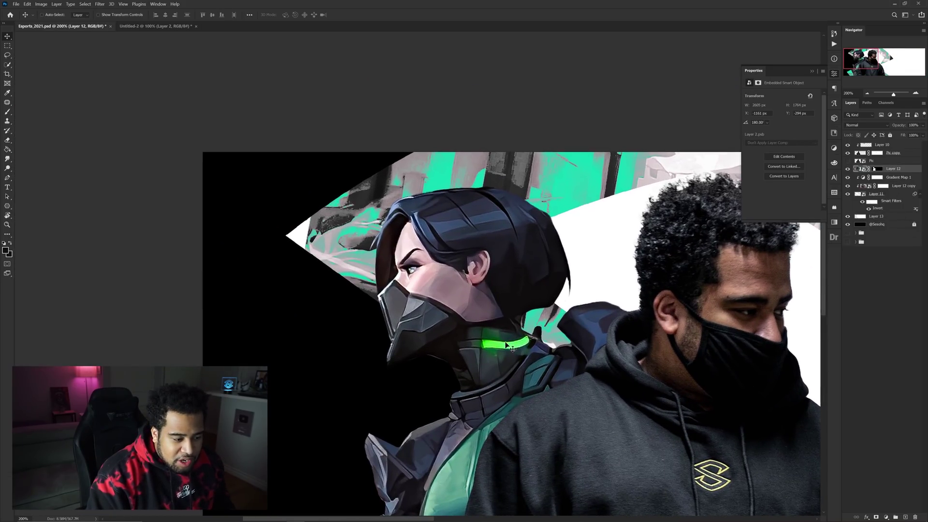
scroll(559, 191, down, 3)
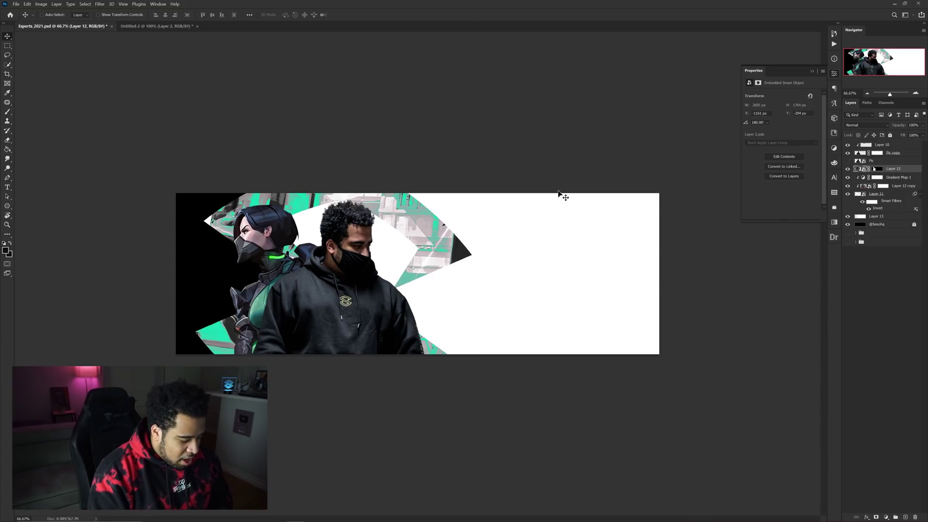
key(t)
click(501, 269)
text(SESO)
key(ctrl+Return)
key(v)
drag(607, 262, 579, 284)
Bring the S logo in from the Untitled-2 document and shrink it to sit above SESO
scroll(594, 286, up, 1)
click(834, 74)
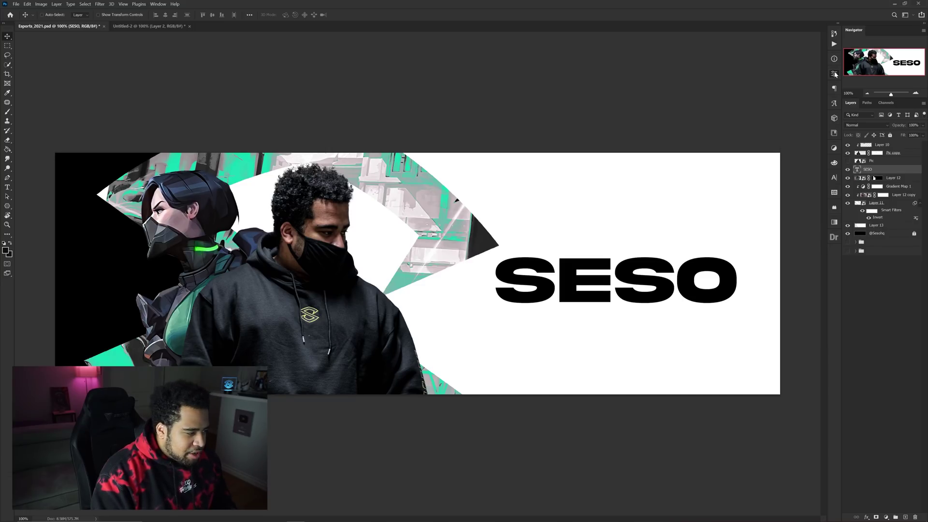
click(157, 28)
drag(308, 170, 589, 257)
key(ctrl+t)
drag(661, 257, 657, 319)
key(Return)
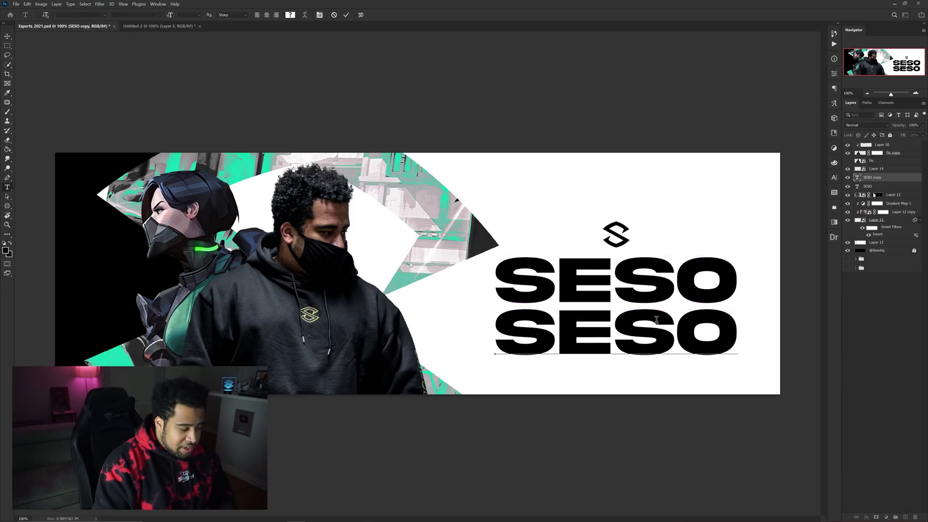
Retype the duplicated SESO line as 'VALOR' and move it left and up
double_click(660, 327)
text(VALOR)
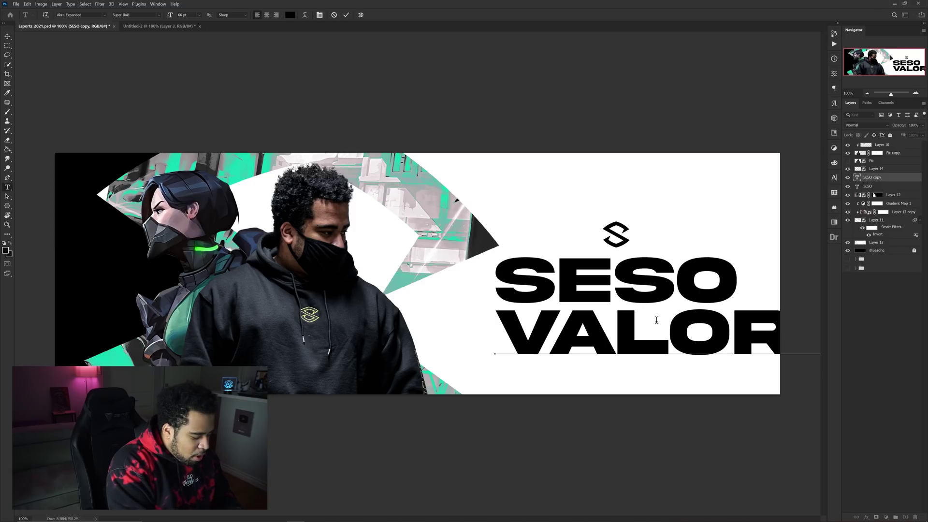
key(ctrl+Return)
drag(719, 330, 418, 309)
key(ctrl+t)
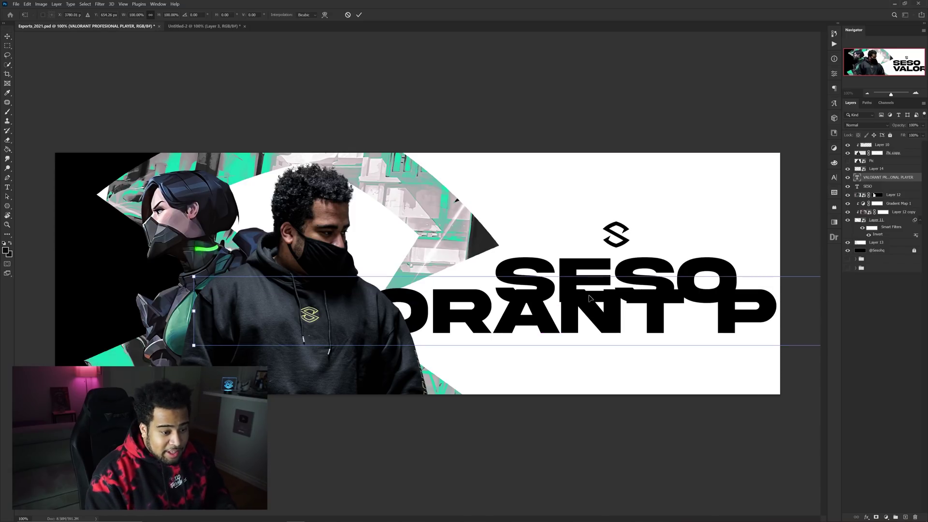
Give the subtitle a small size and the Arame font, centred under SESO
key(Return)
click(833, 177)
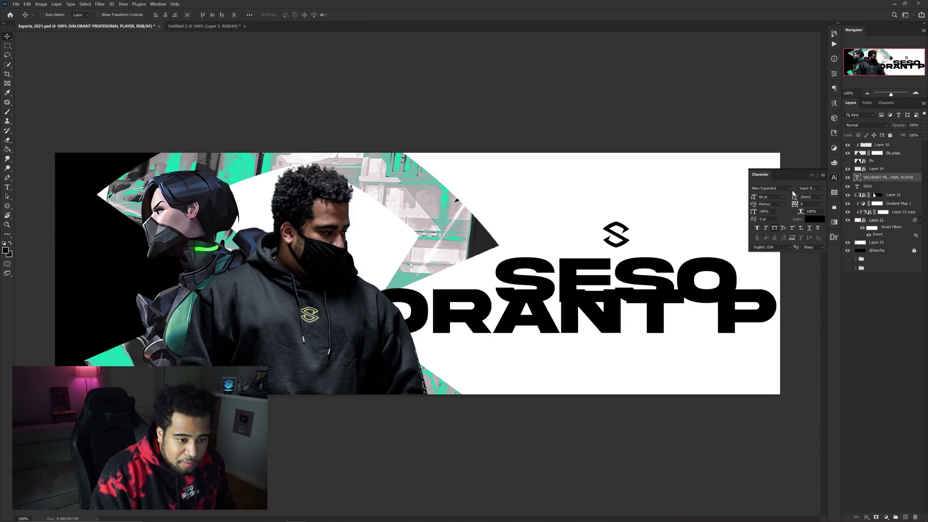
click(783, 197)
click(777, 210)
click(791, 189)
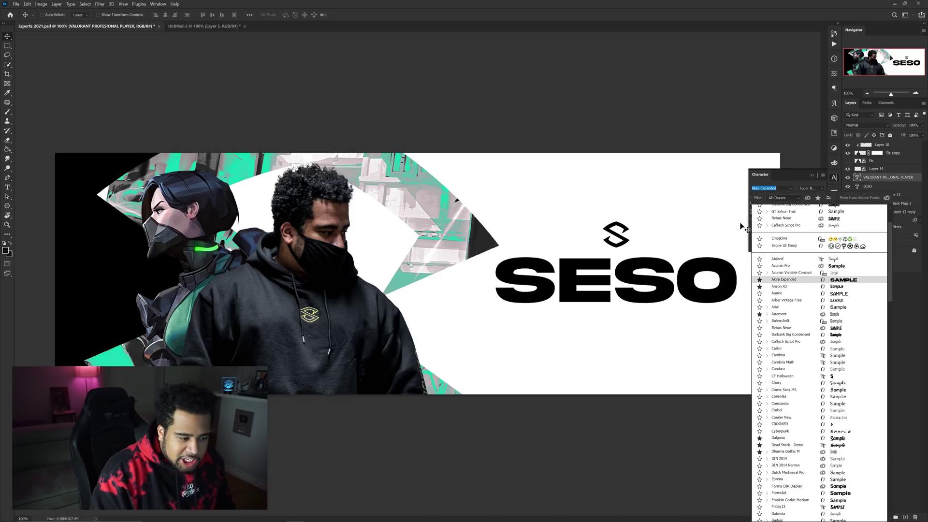
click(785, 293)
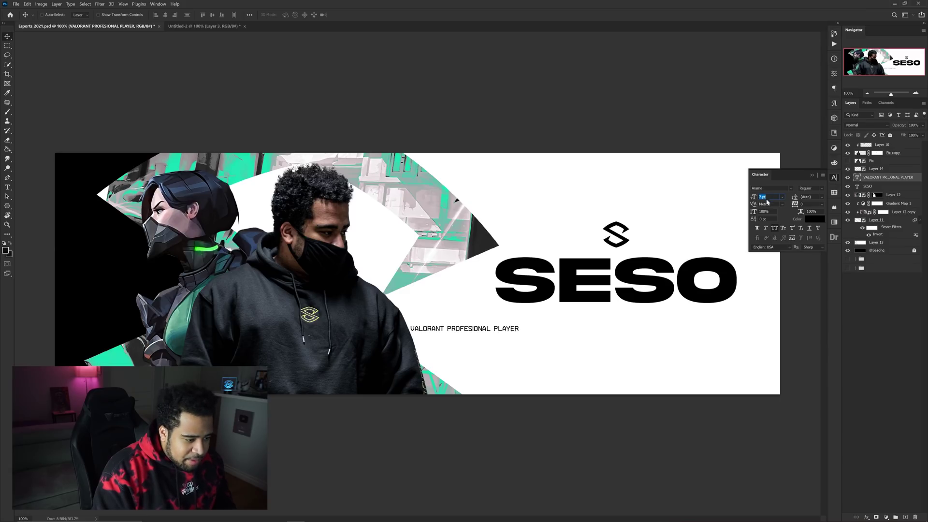
mouse_move(480, 319)
mouse_down()
mouse_move(632, 306)
mouse_move(580, 316)
mouse_move(493, 314)
mouse_up()
Retype the subtitle to read 'VALORANT PROFESSIONAL PLAYER'
scroll(633, 315, up, 2)
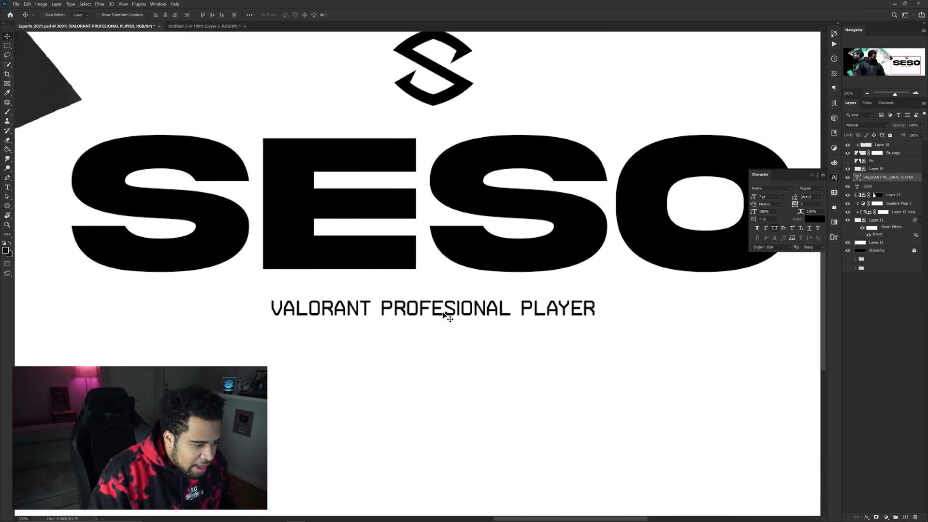
double_click(443, 314)
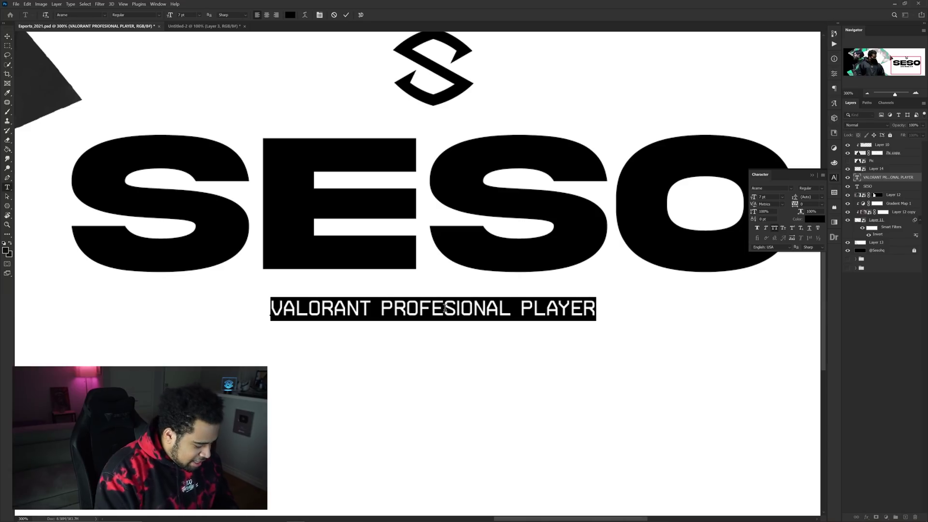
text(VALORANT PROFESSIO)
key(ctrl+Return)
key(v)
key(t)
click(503, 306)
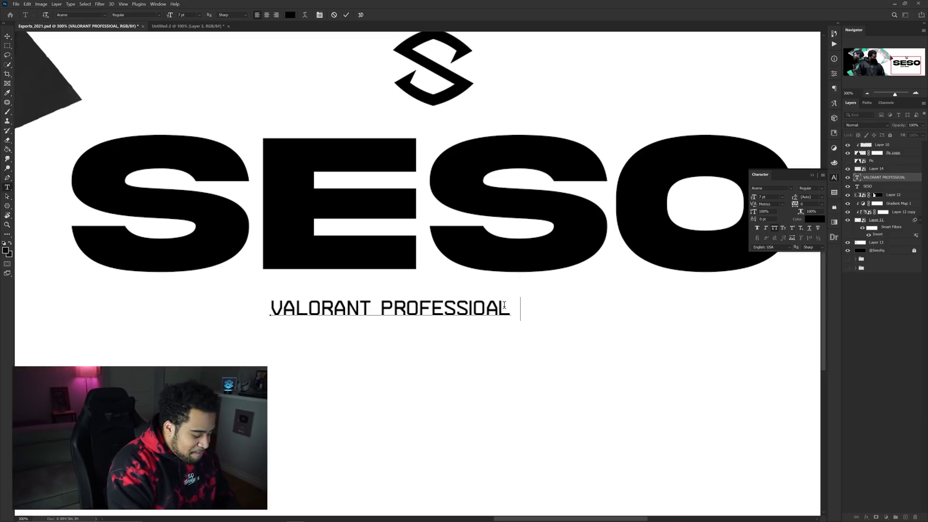
text(PLAYER)
key(Escape)
key(v)
Run Edit > Check Spelling to correct PROFESSIOAL to PROFESSIONAL
click(27, 4)
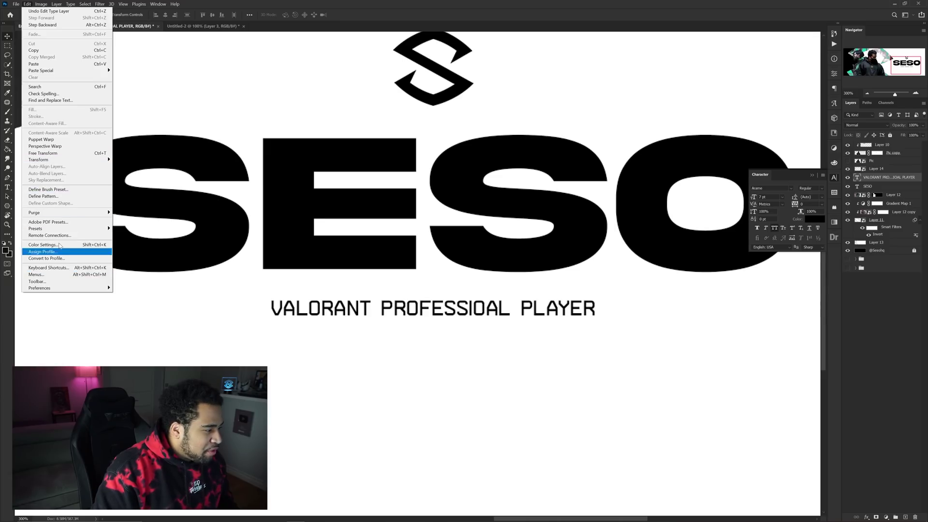
click(49, 94)
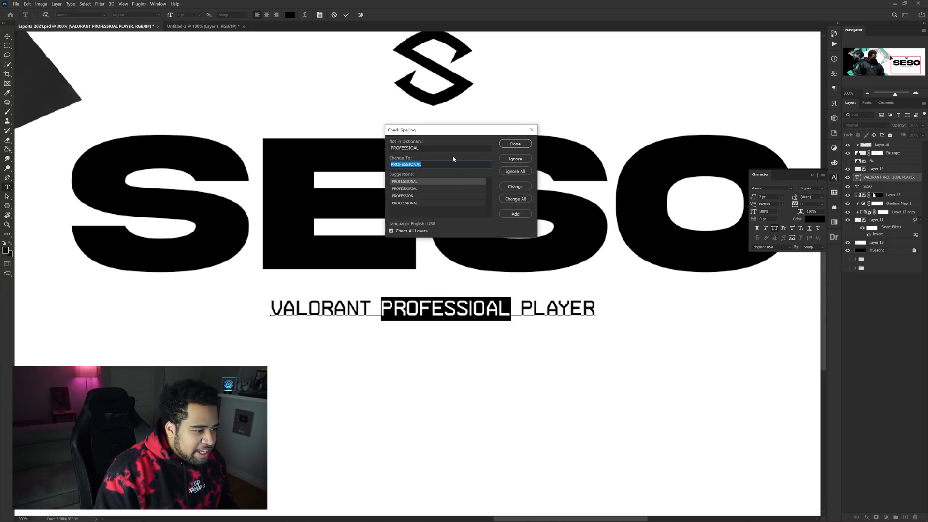
click(516, 185)
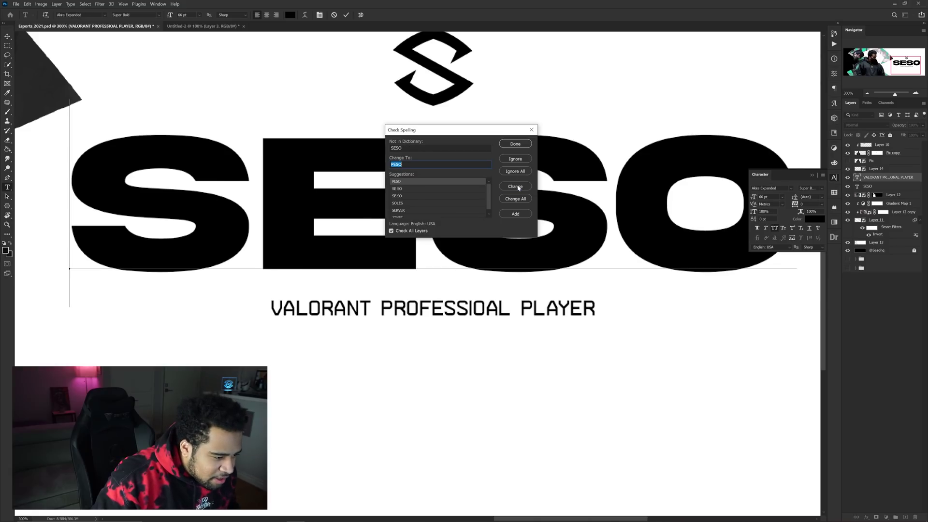
click(517, 145)
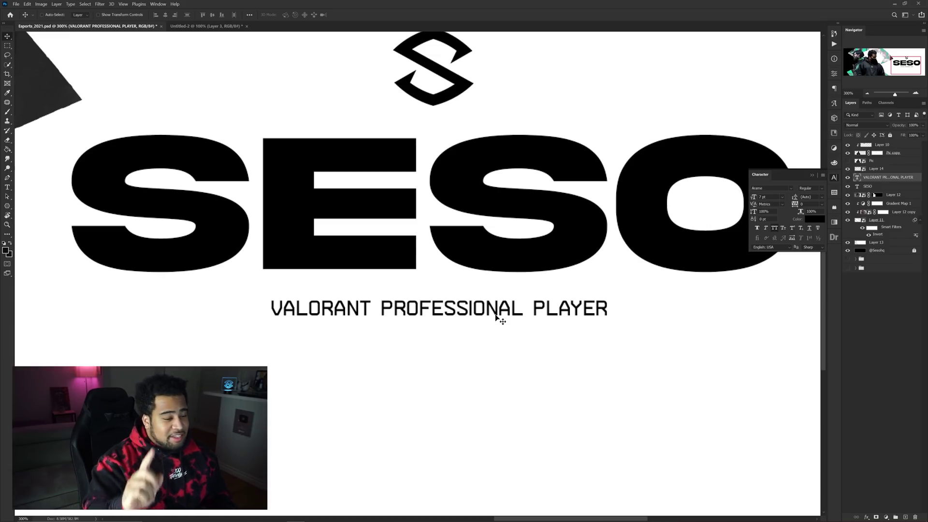
scroll(475, 304, down, 1)
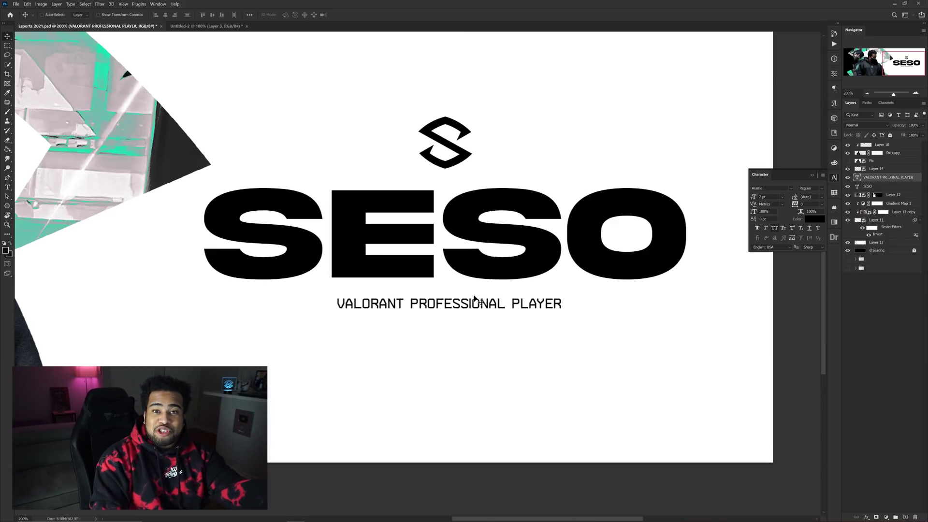